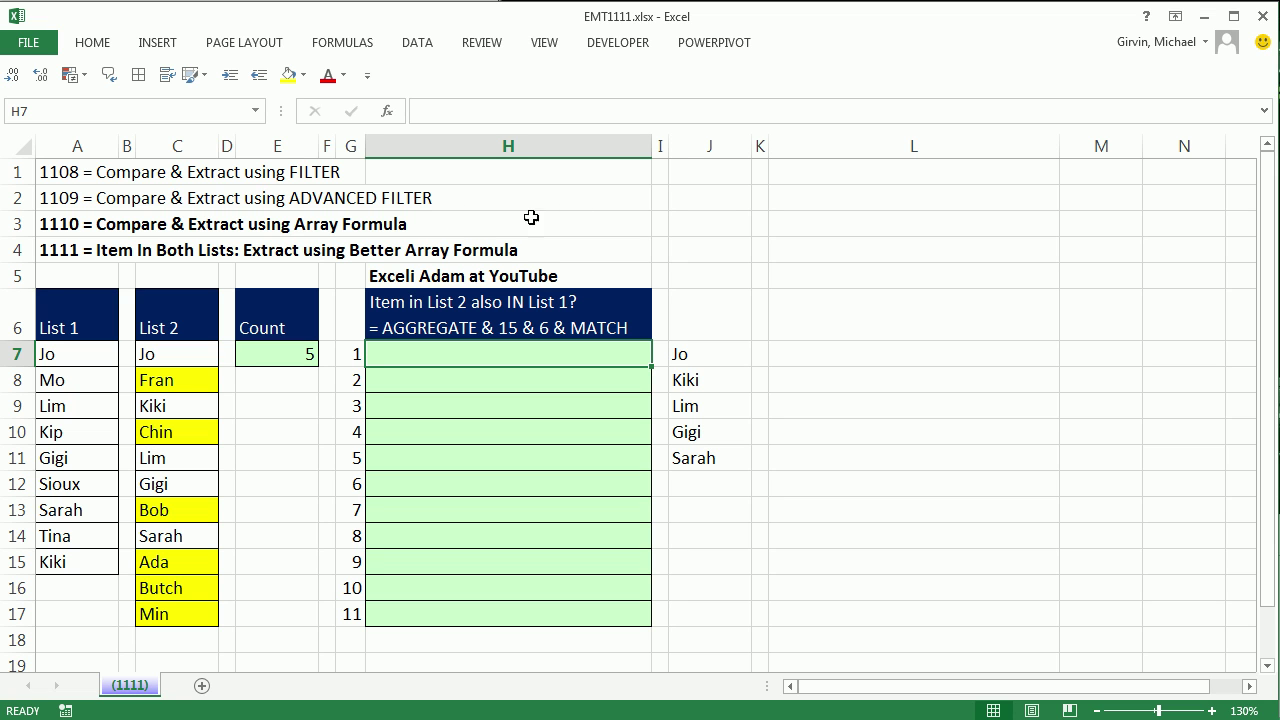
Examine the existing formula in J7, including its AGGREGATE array argument, ISNUMBER and MATCH parts and INDEX range, leaving it unchanged
double_click(721, 354)
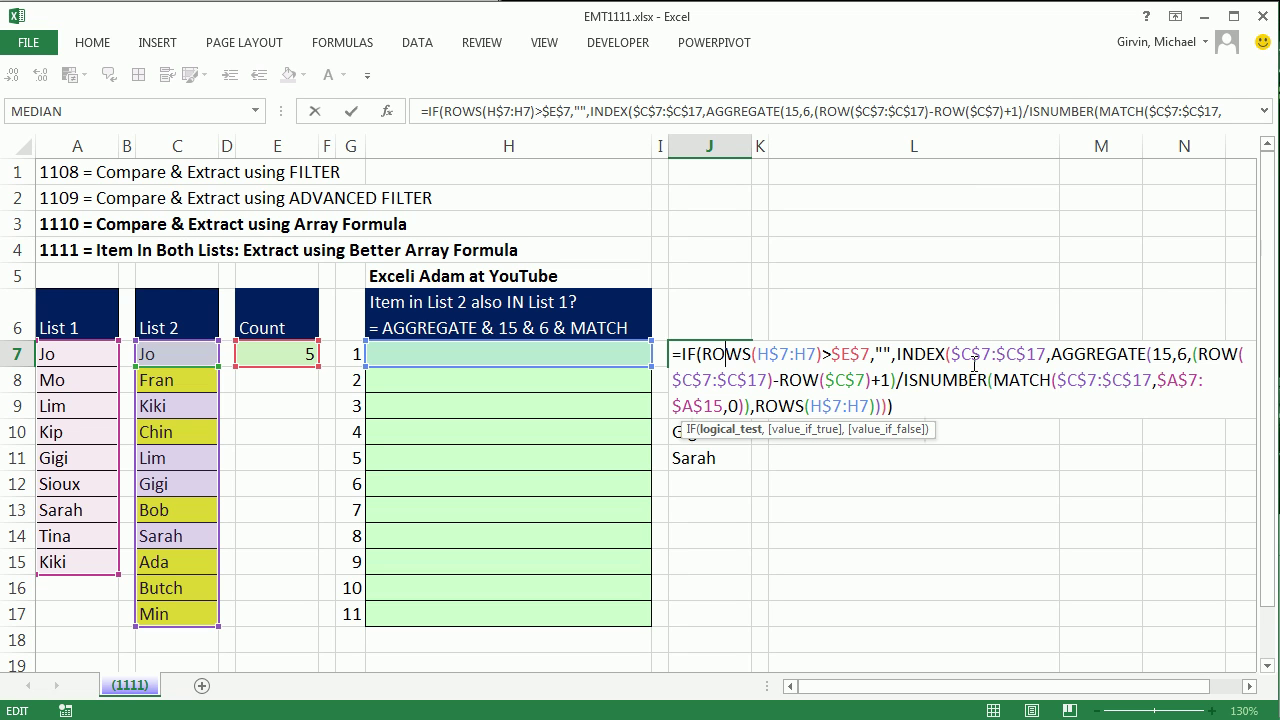
click(1192, 358)
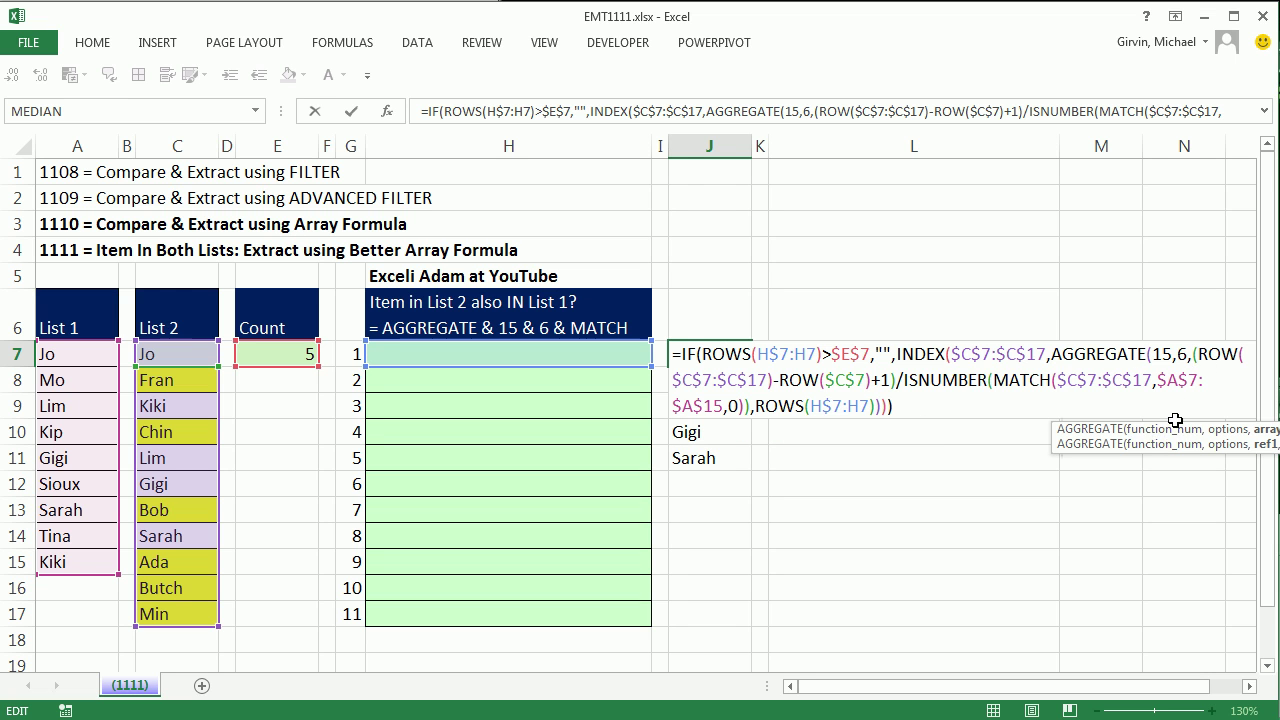
drag(1207, 420, 868, 424)
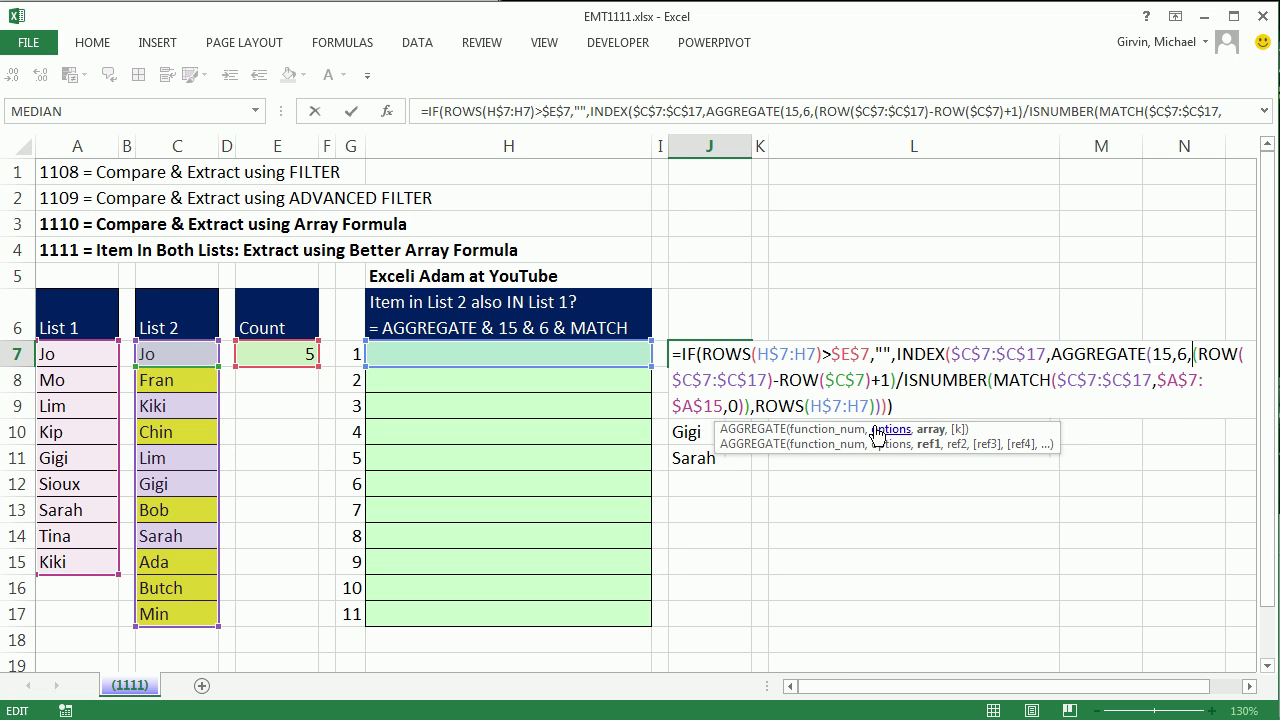
click(935, 437)
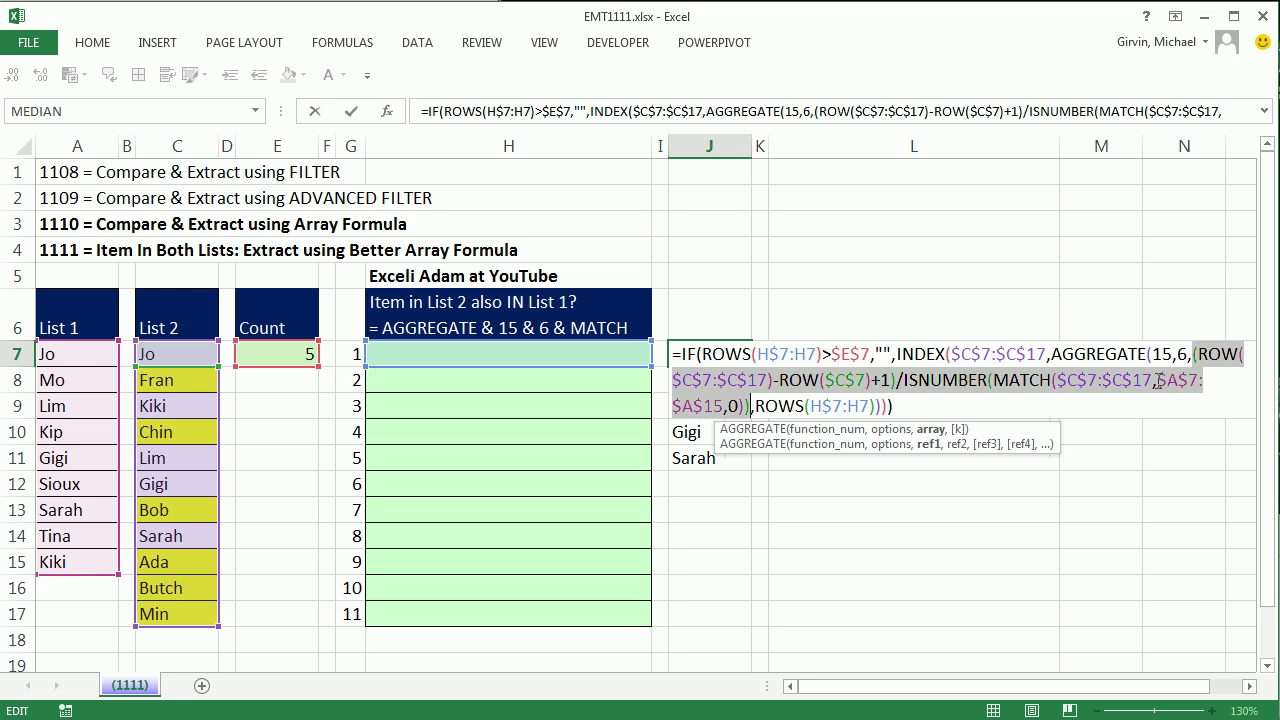
drag(905, 381, 991, 383)
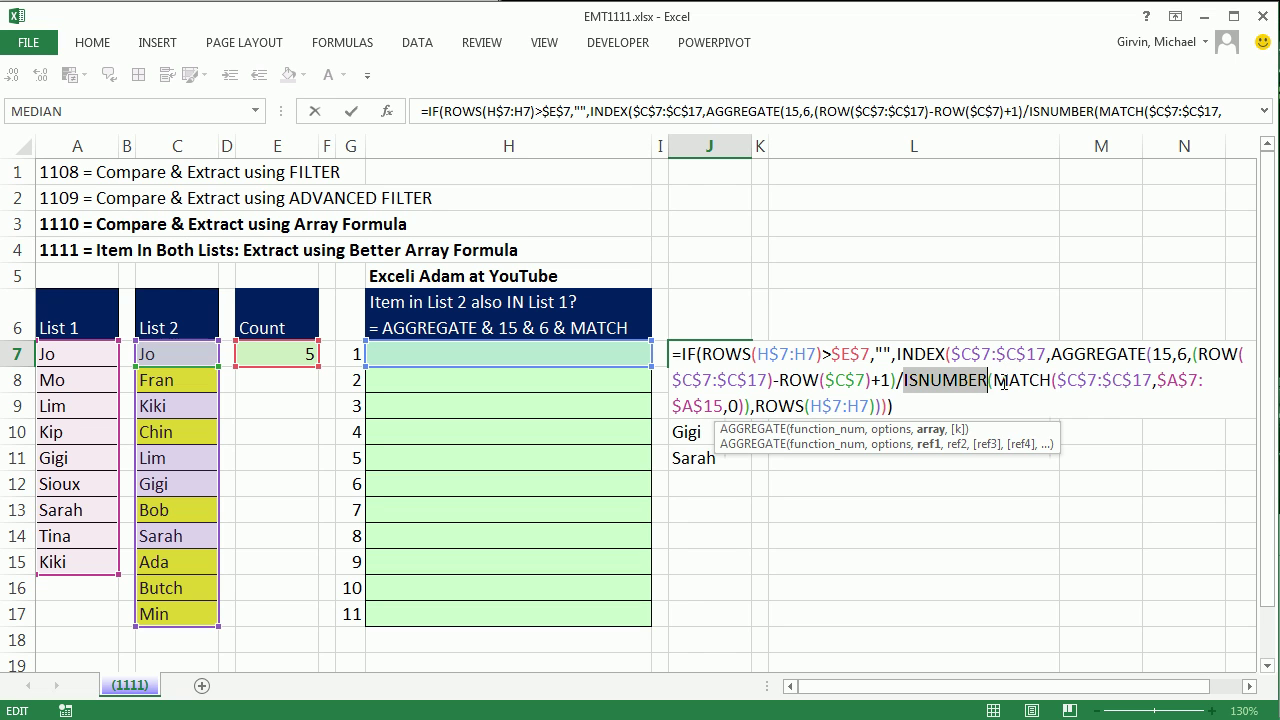
click(1003, 381)
click(796, 430)
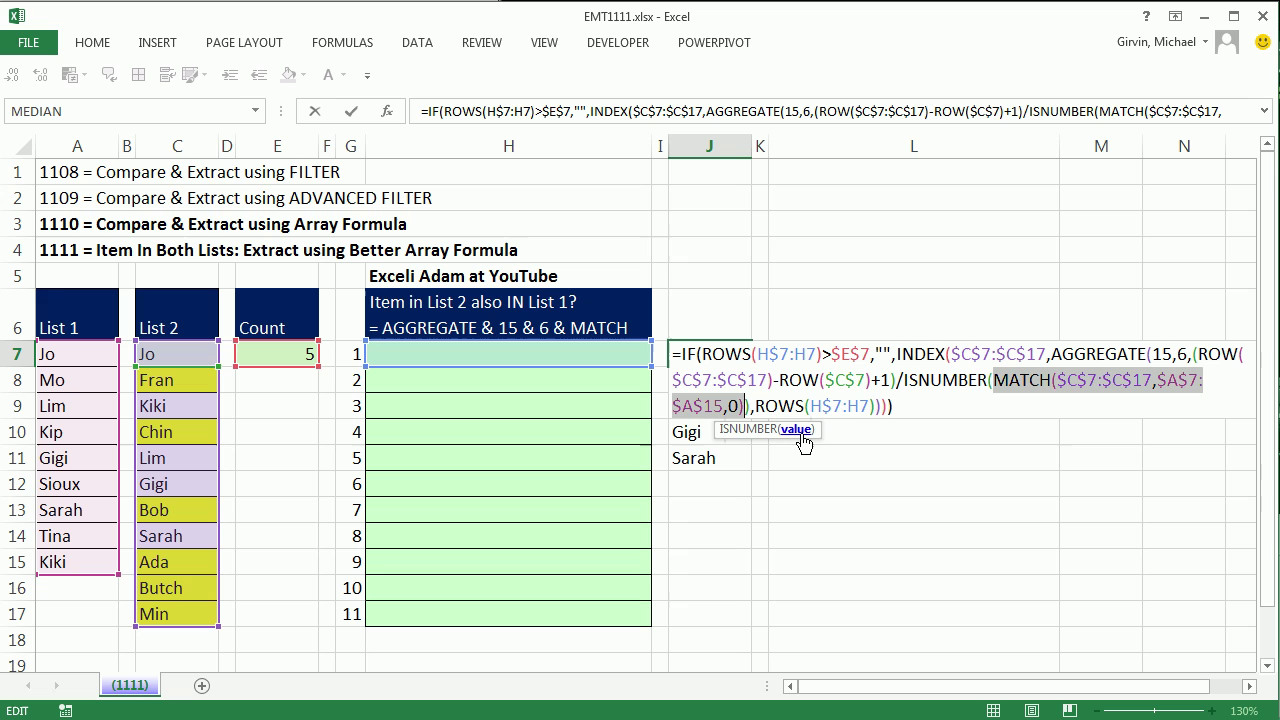
click(967, 363)
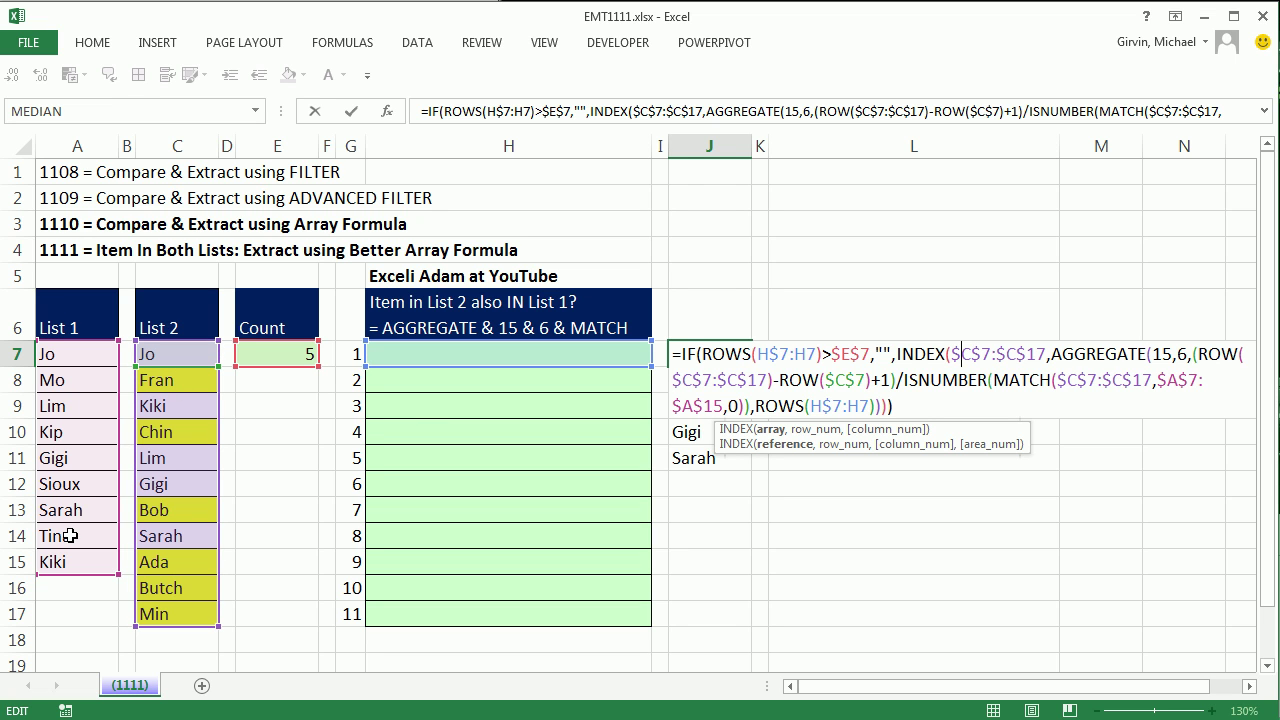
key(Escape)
In H7, build the formula =MATCH($C$7:$C$17,$A$7:$A$15,0) to look up all List 2 items in List 1 by exact match
click(528, 360)
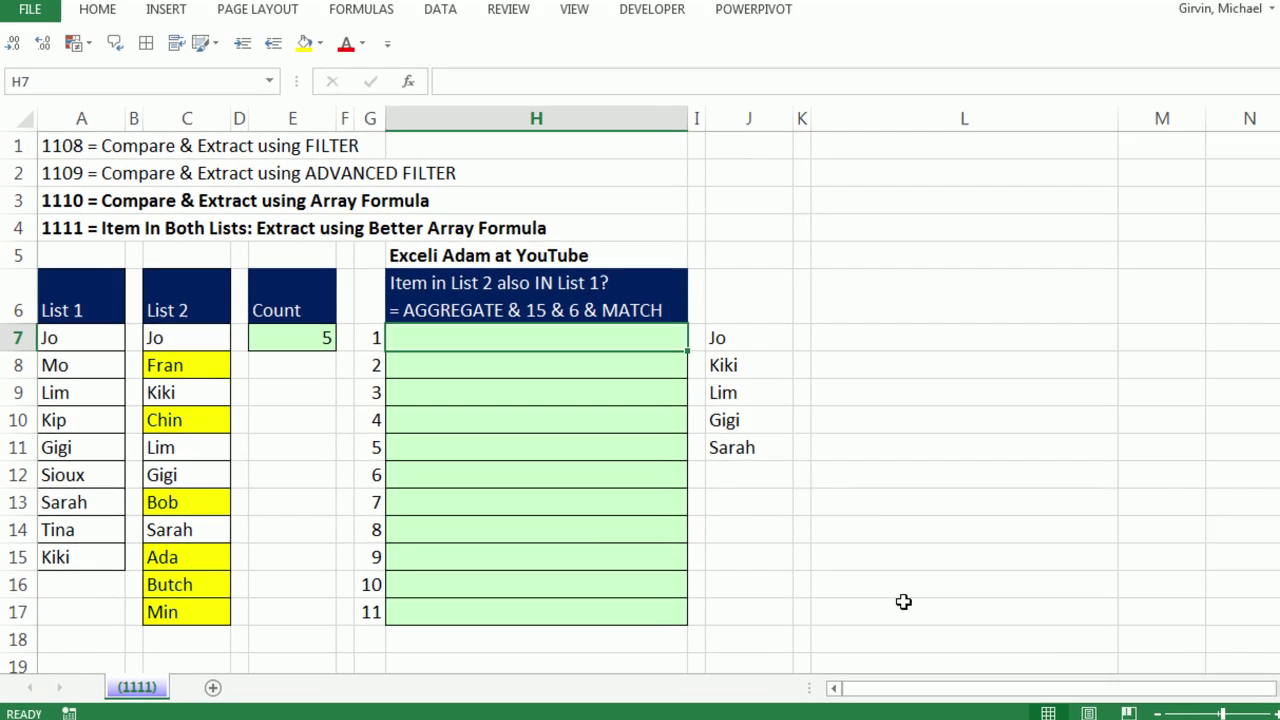
text(=mat)
key(Tab)
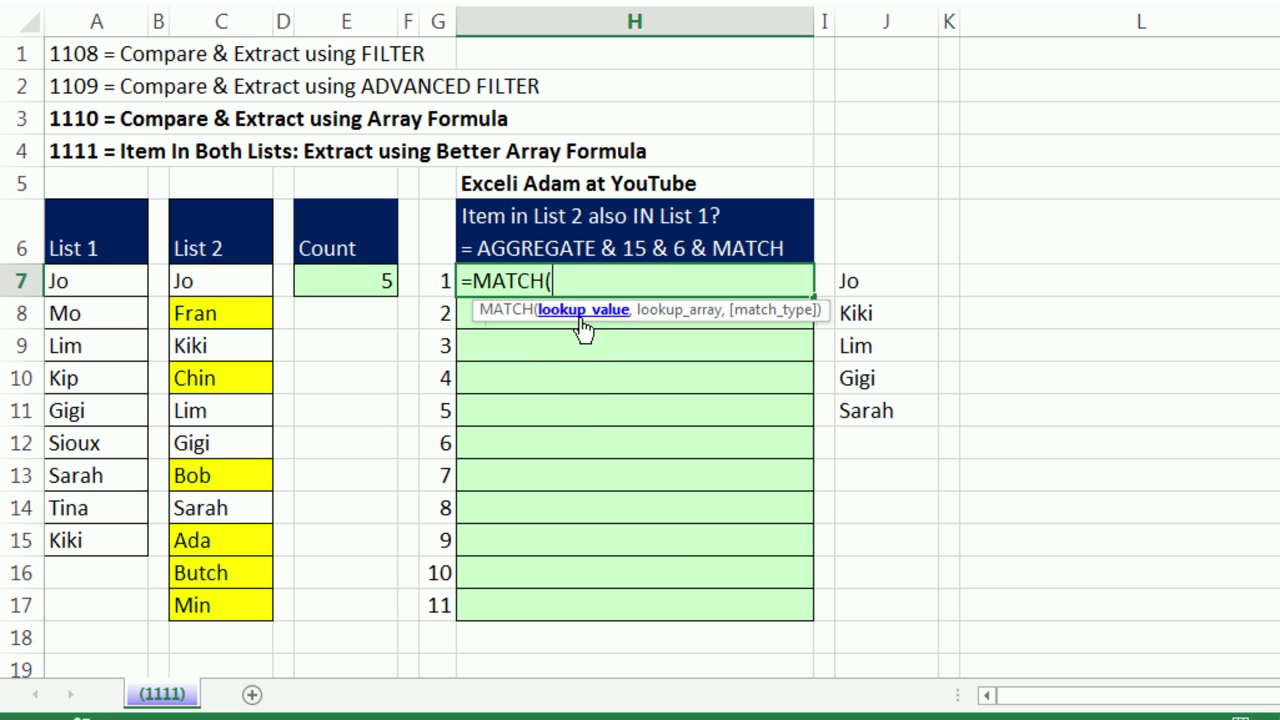
mouse_move(203, 275)
mouse_down()
mouse_move(183, 434)
mouse_move(229, 543)
mouse_move(229, 602)
mouse_up()
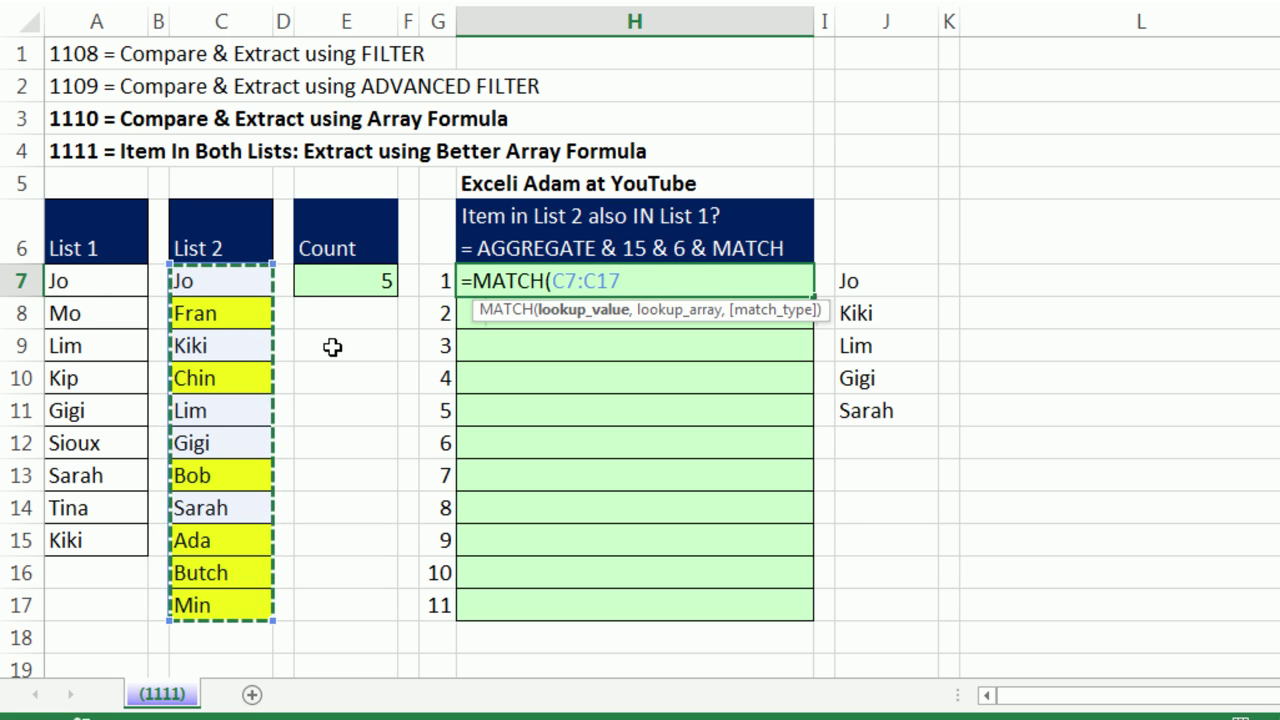
key(F4)
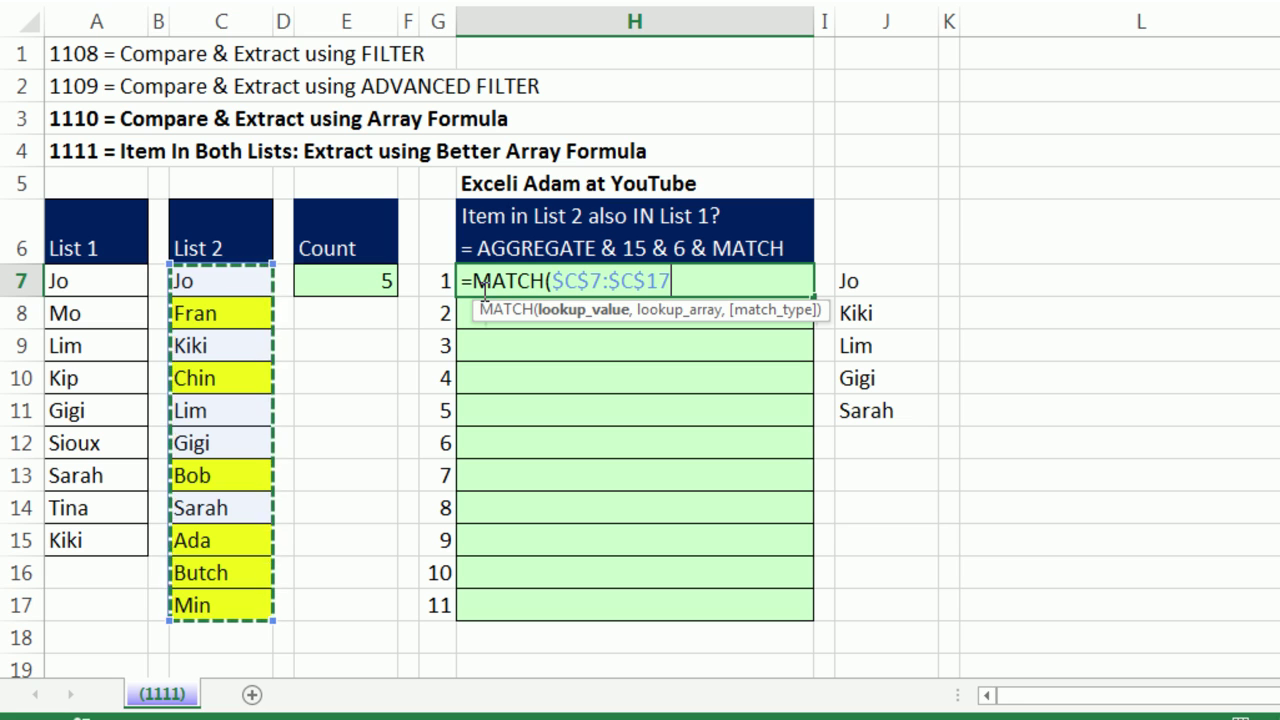
text(,)
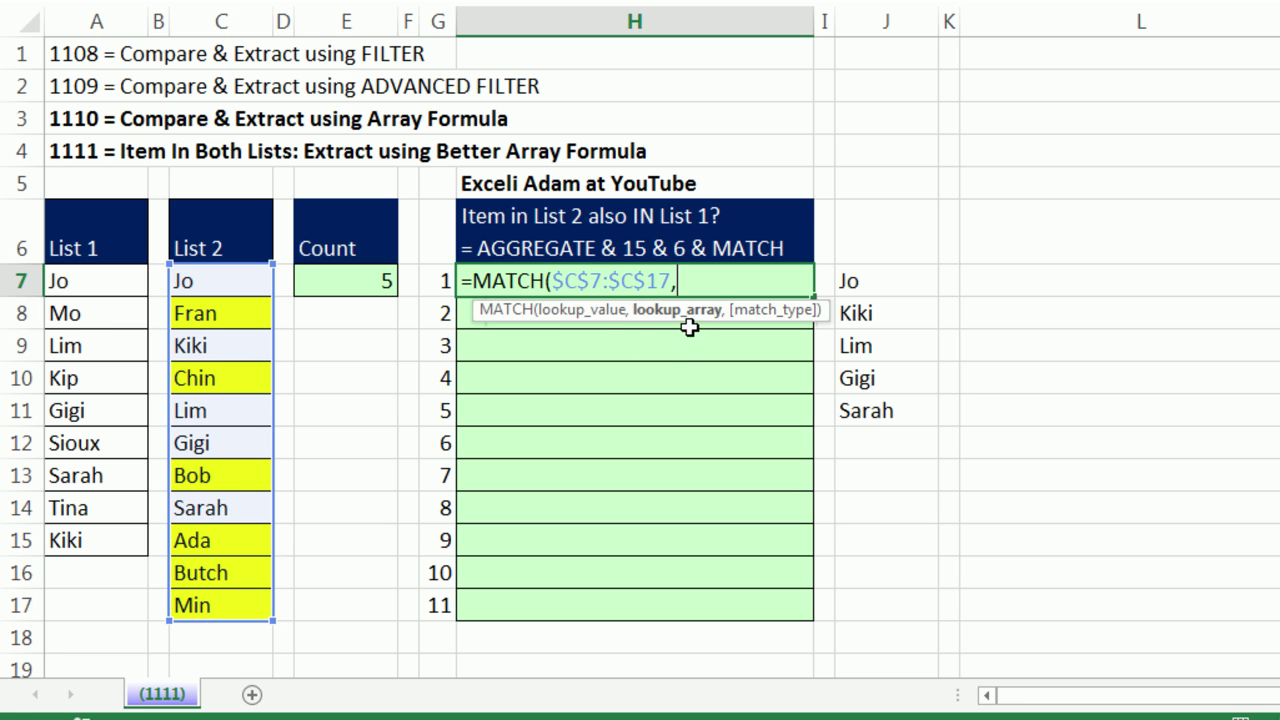
drag(77, 280, 89, 529)
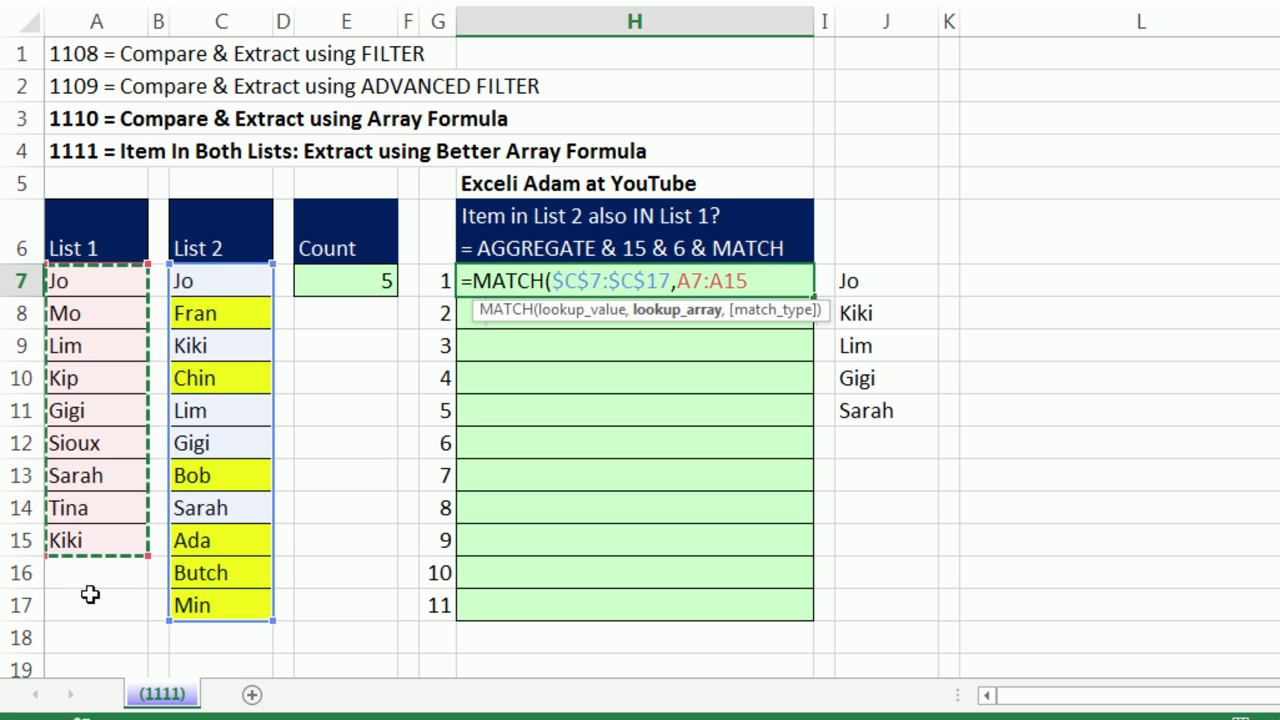
key(F4)
text(,)
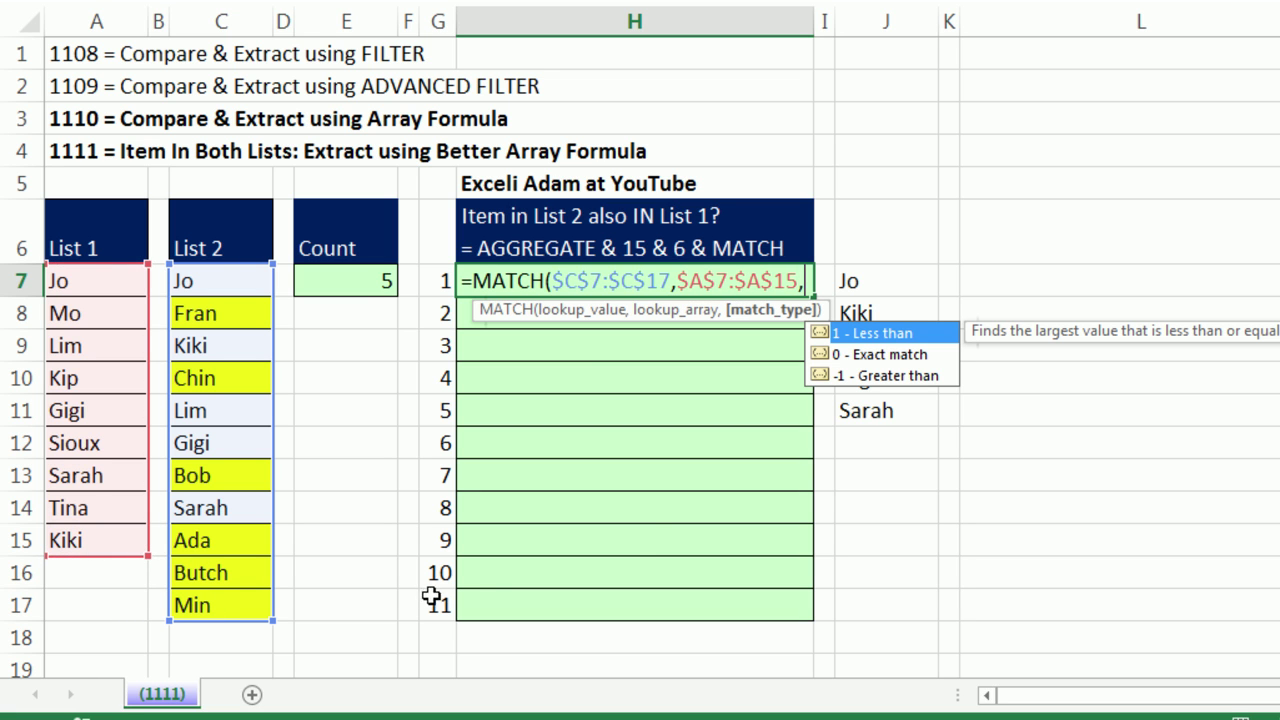
text(0))
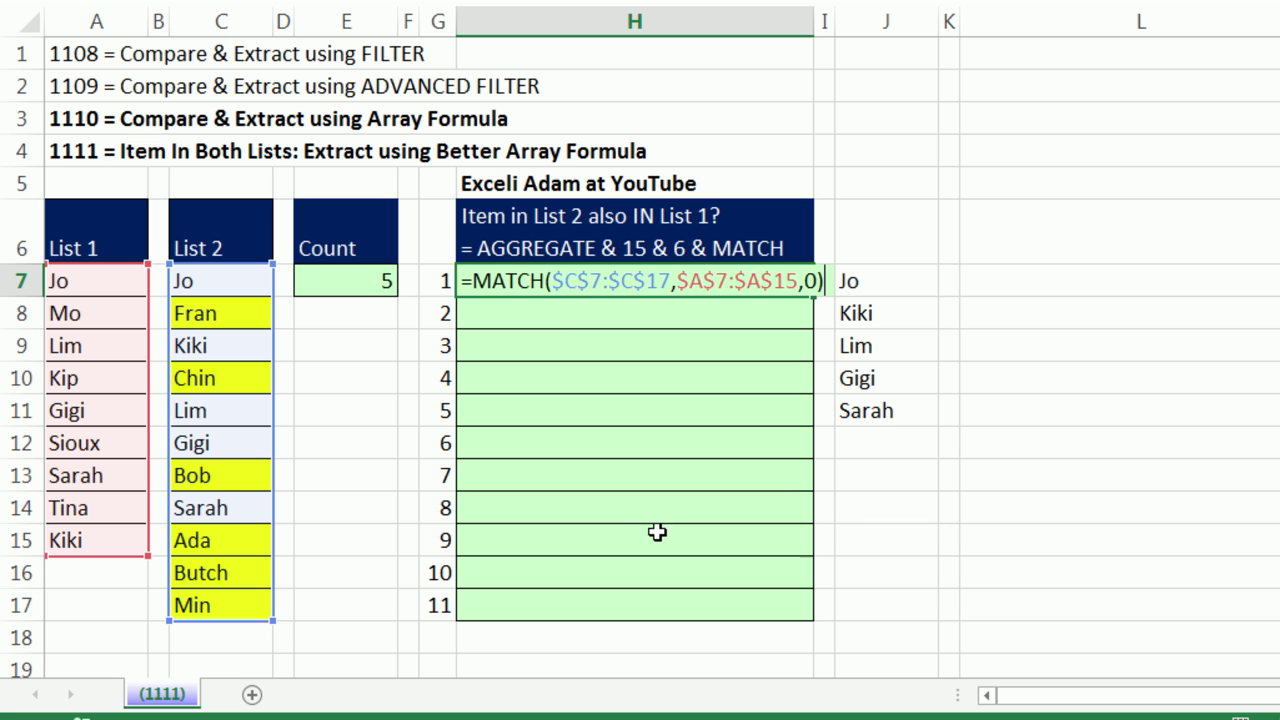
Evaluate the MATCH expression in place to inspect its resulting array, and restore the expression
drag(469, 285, 951, 326)
key(F9)
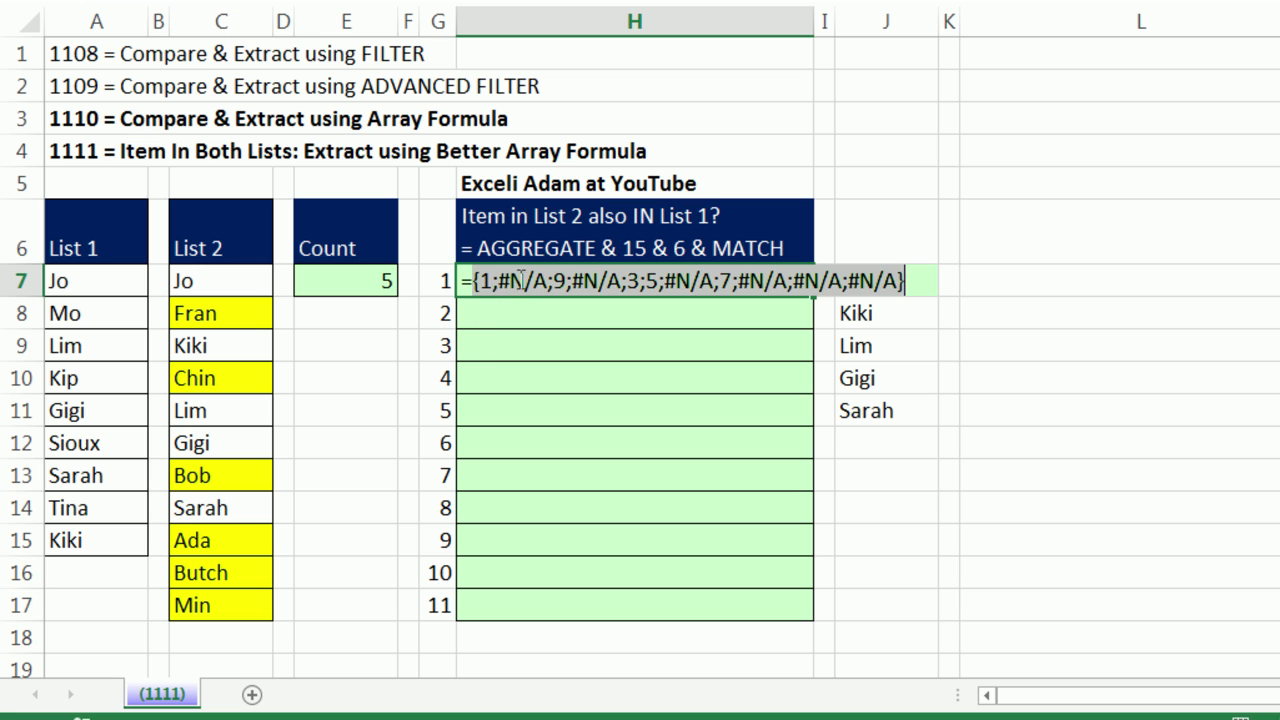
key(ctrl+z)
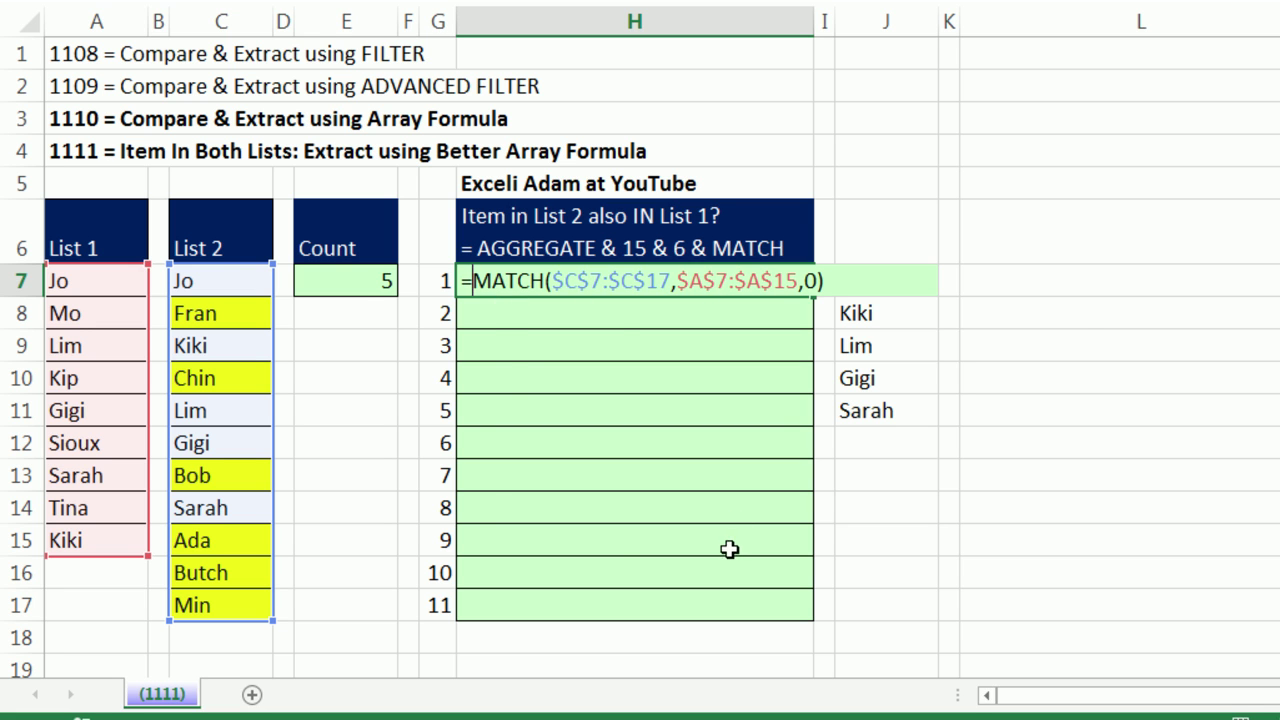
Wrap the MATCH in an AGGREGATE function with function number 15 (SMALL) and option 6 (Ignore error values)
text(ag)
key(Tab)
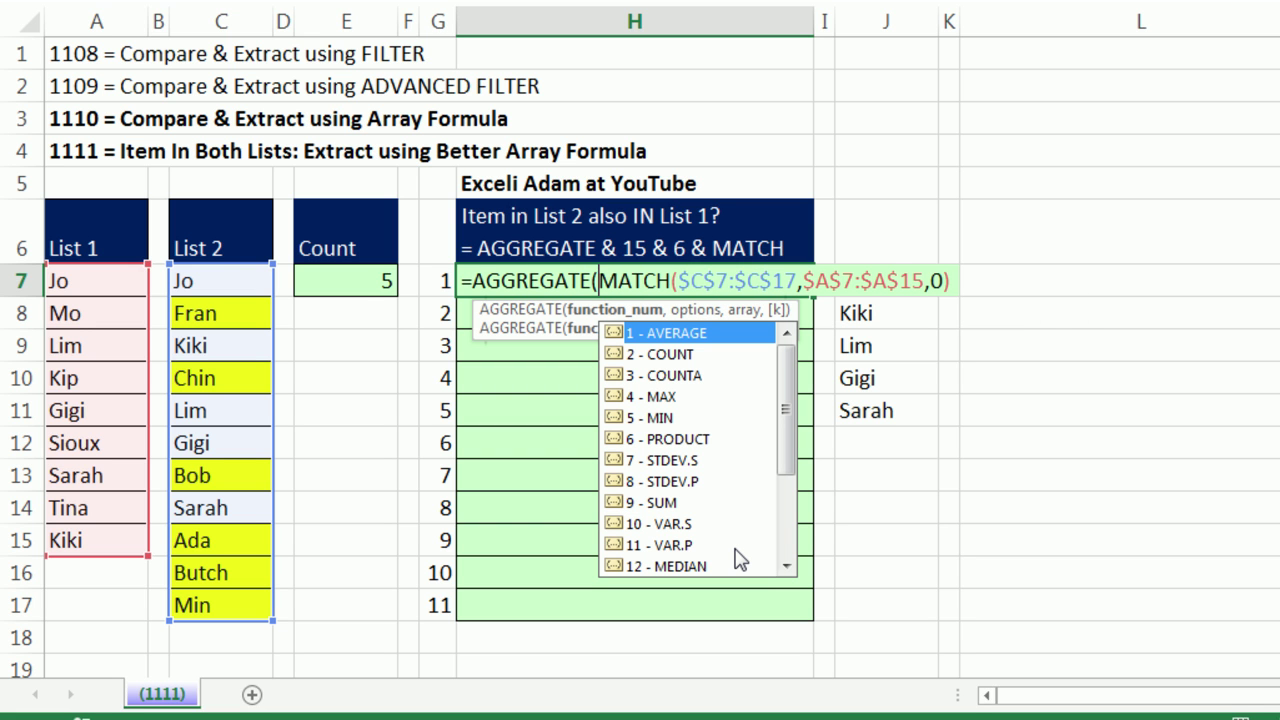
drag(787, 402, 782, 478)
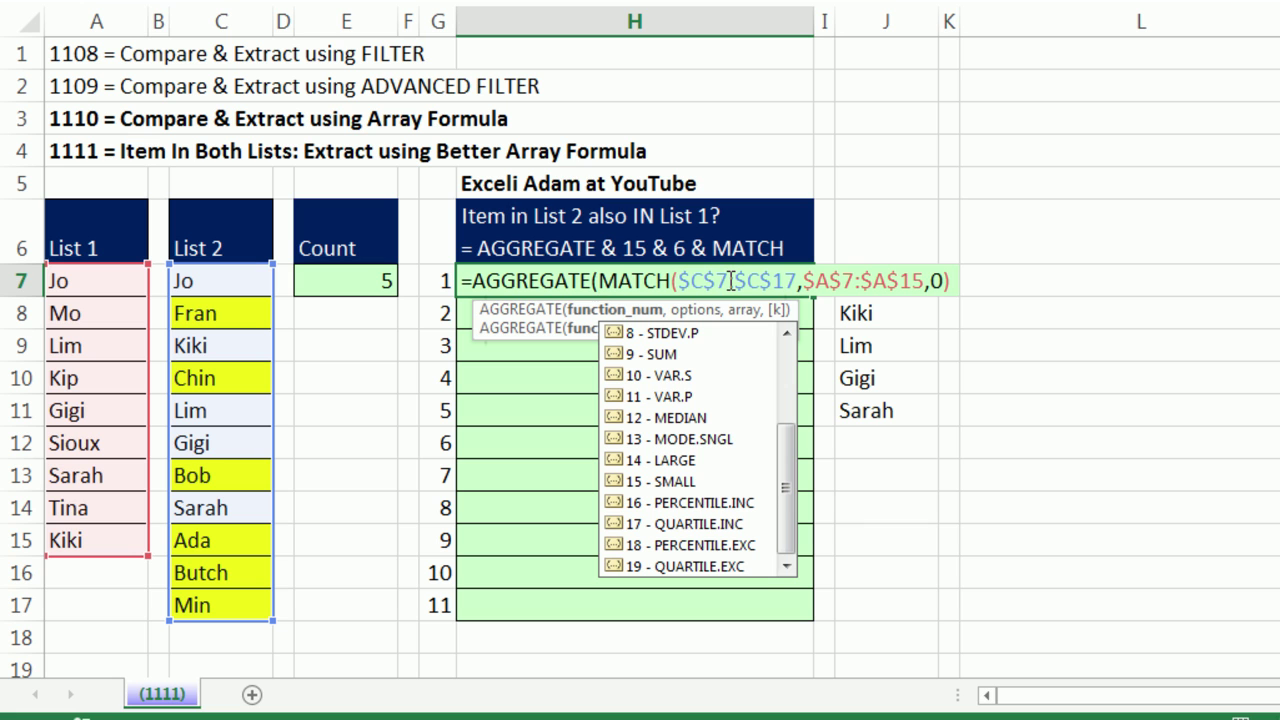
click(678, 482)
double_click(678, 482)
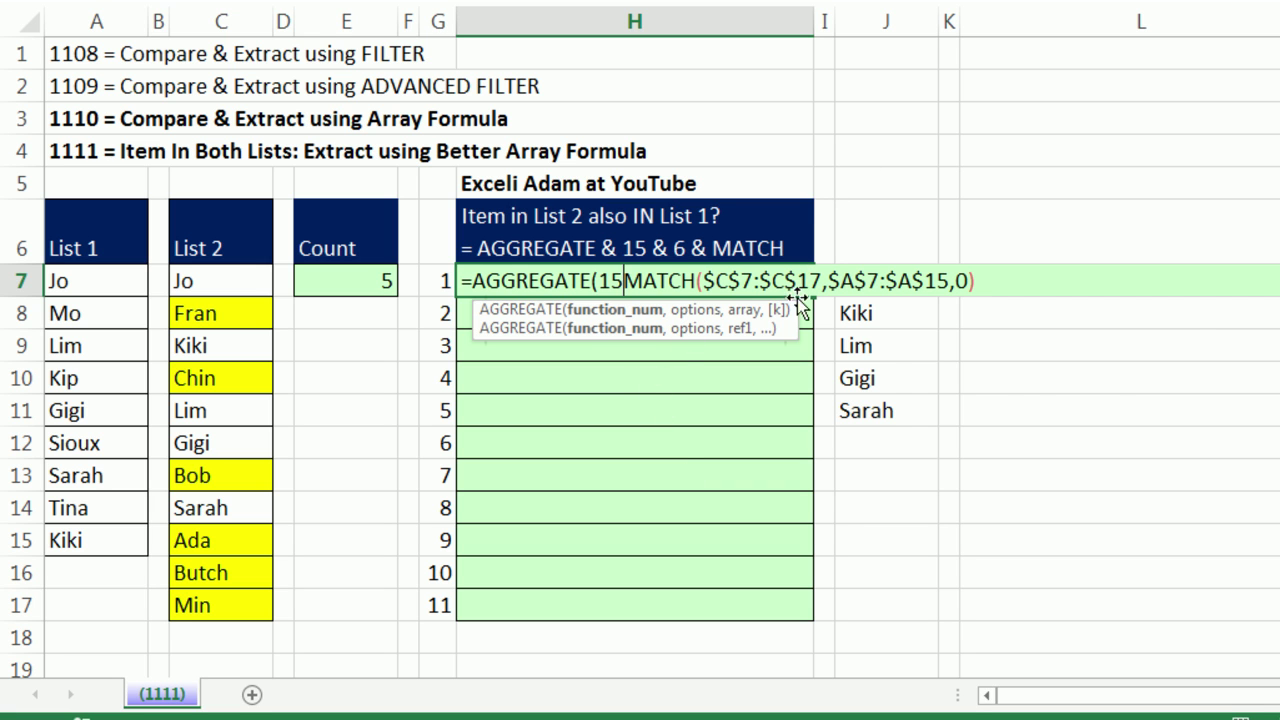
text(,)
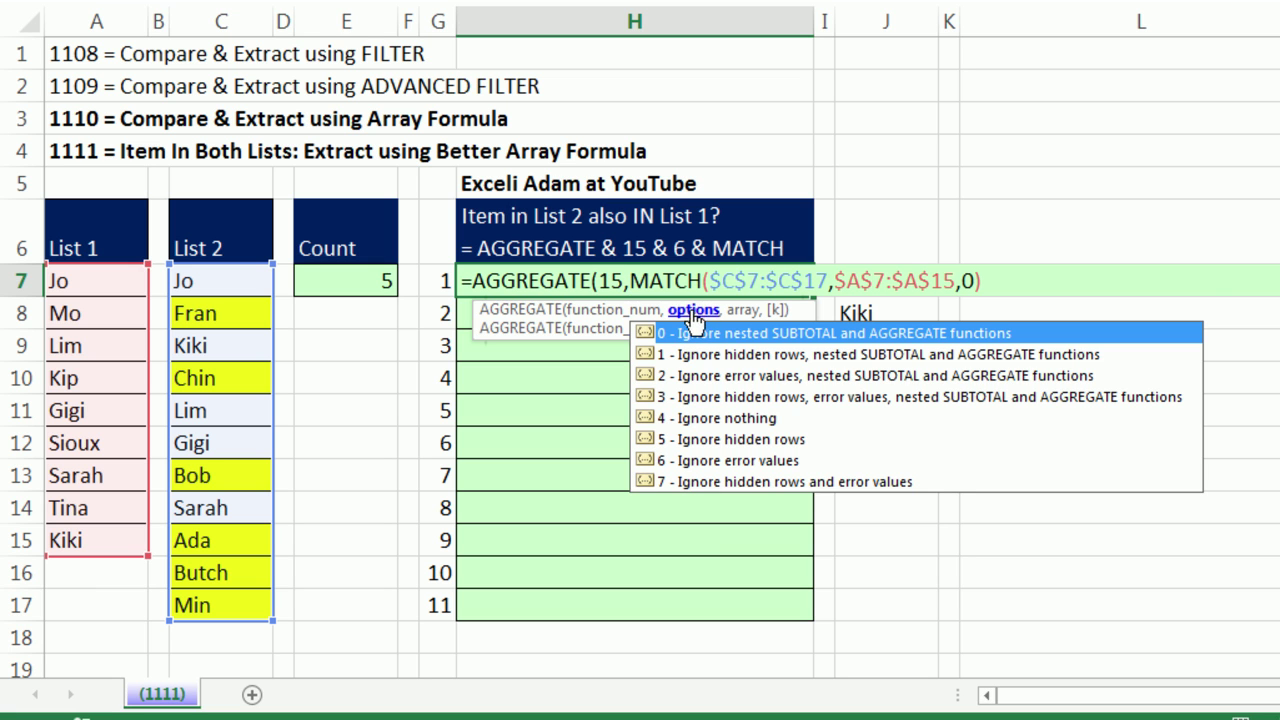
double_click(705, 460)
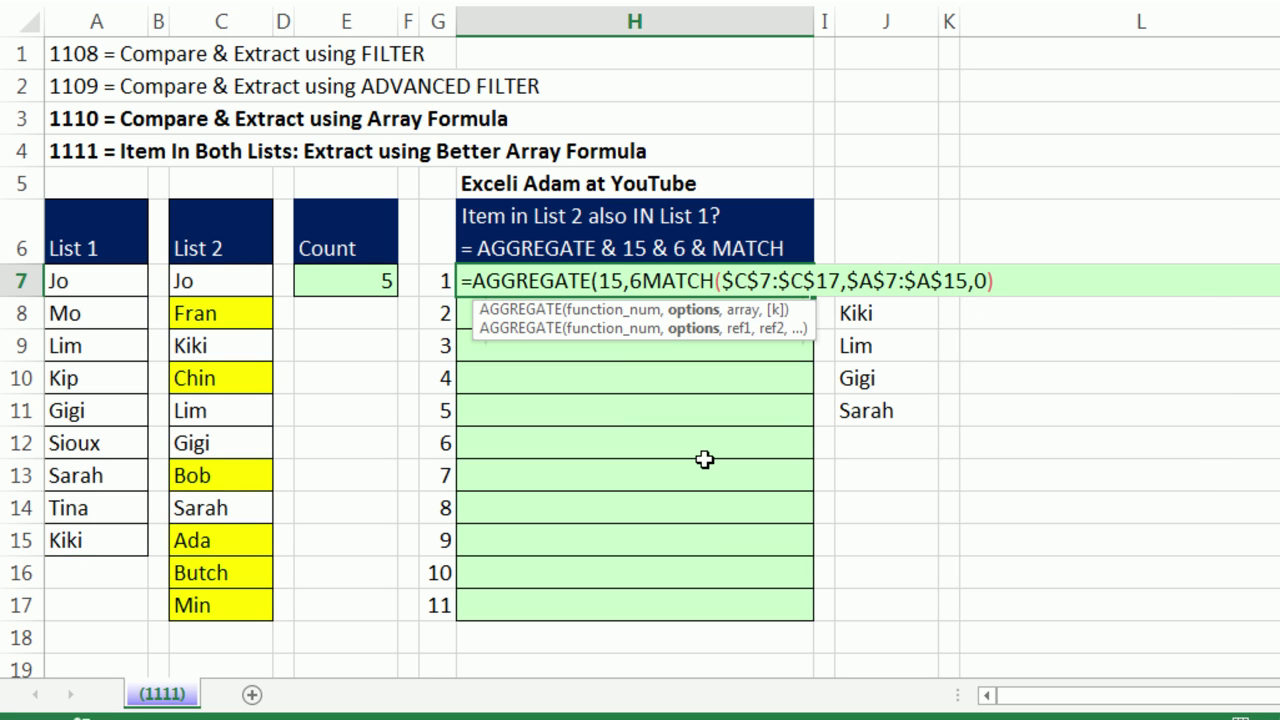
text(,)
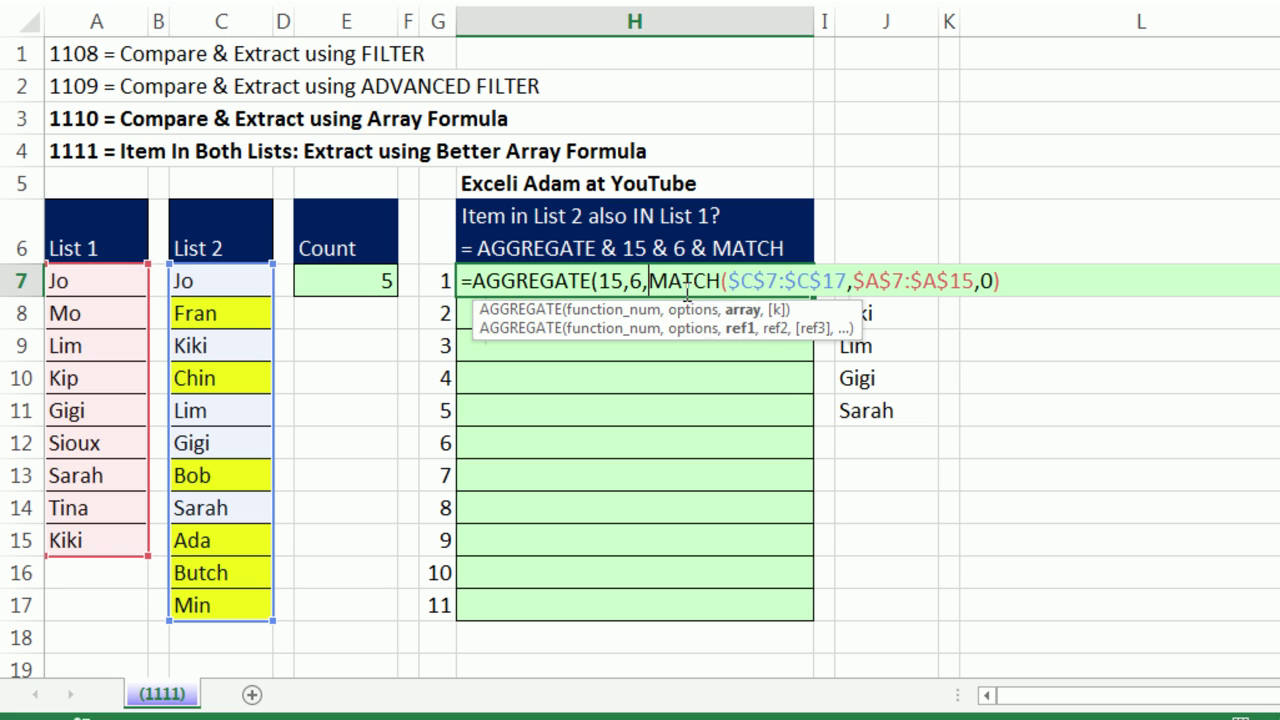
Evaluate AGGREGATE's array argument in place to inspect its values, and undo the evaluation
click(752, 314)
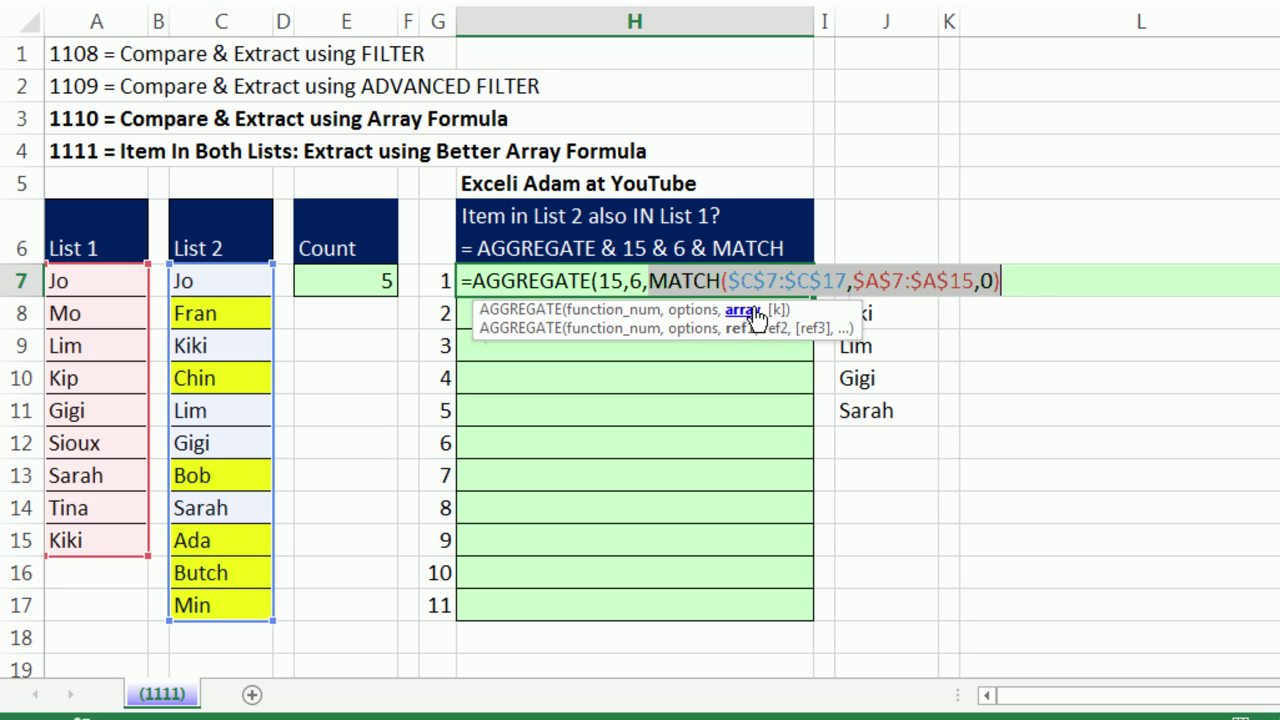
key(F9)
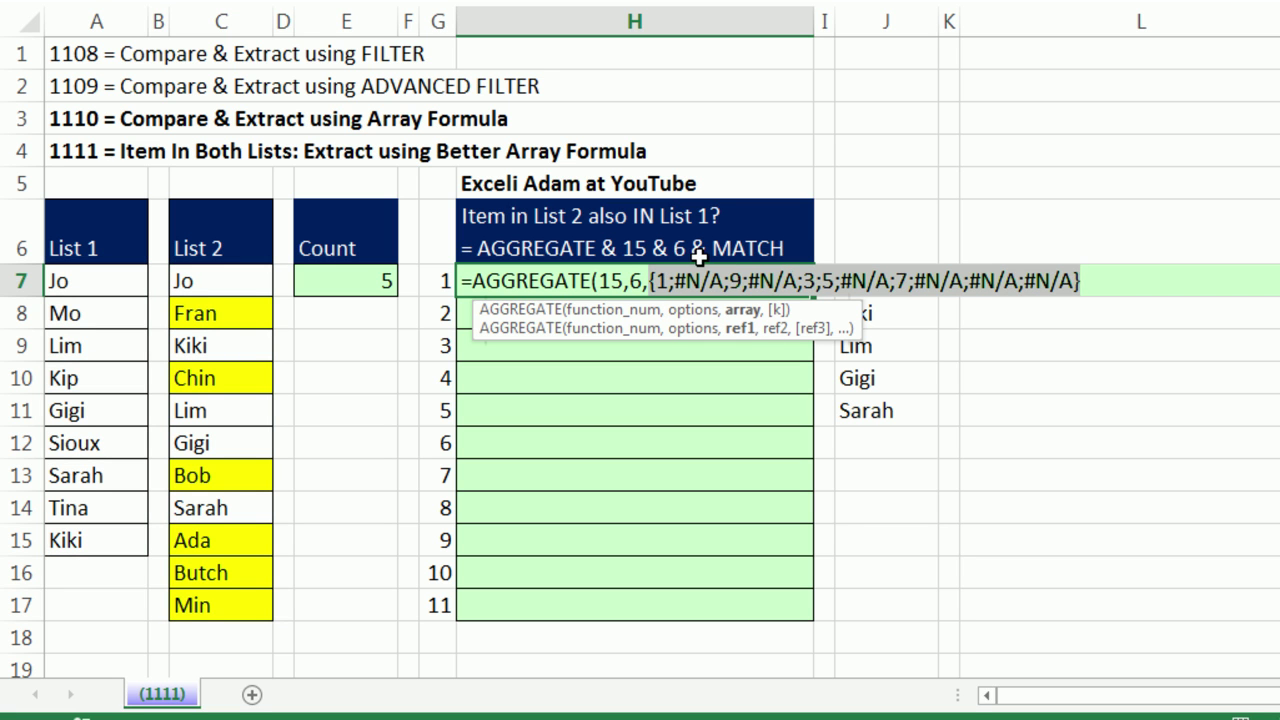
key(ctrl+z)
Complete the AGGREGATE formula in H7 with G7 as k, enter it, and copy it down to H17
key(End)
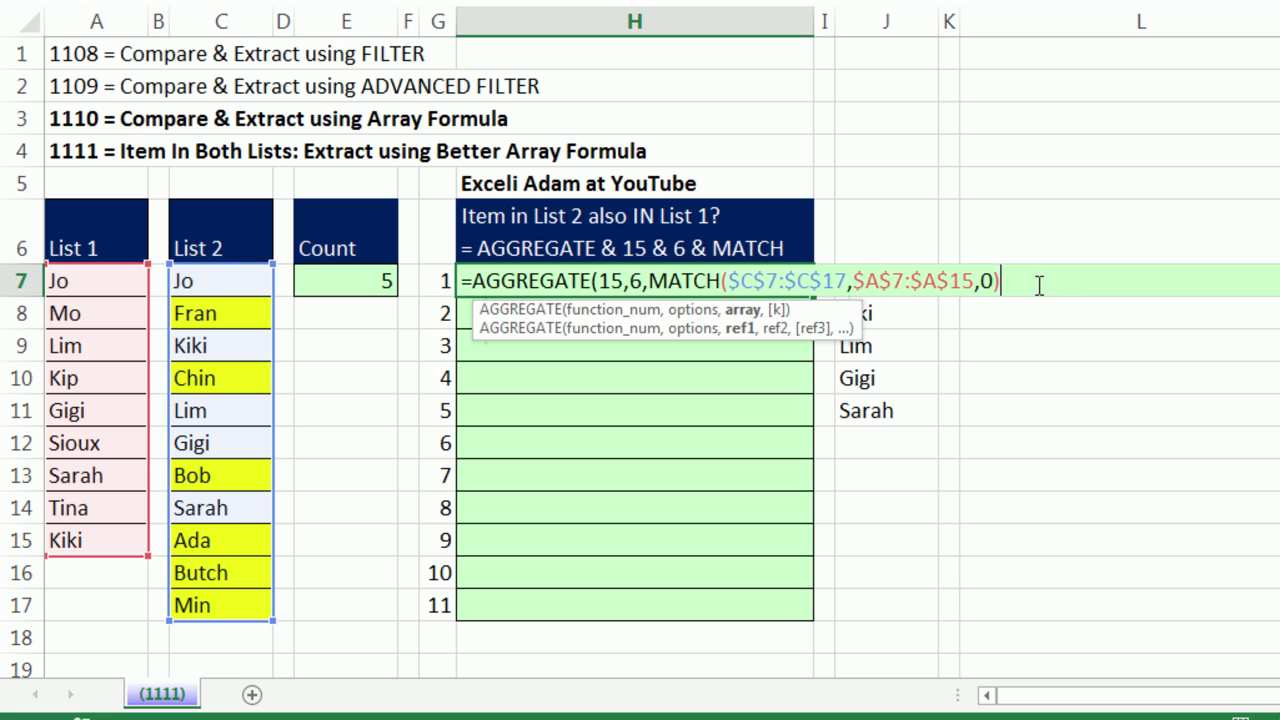
text(,)
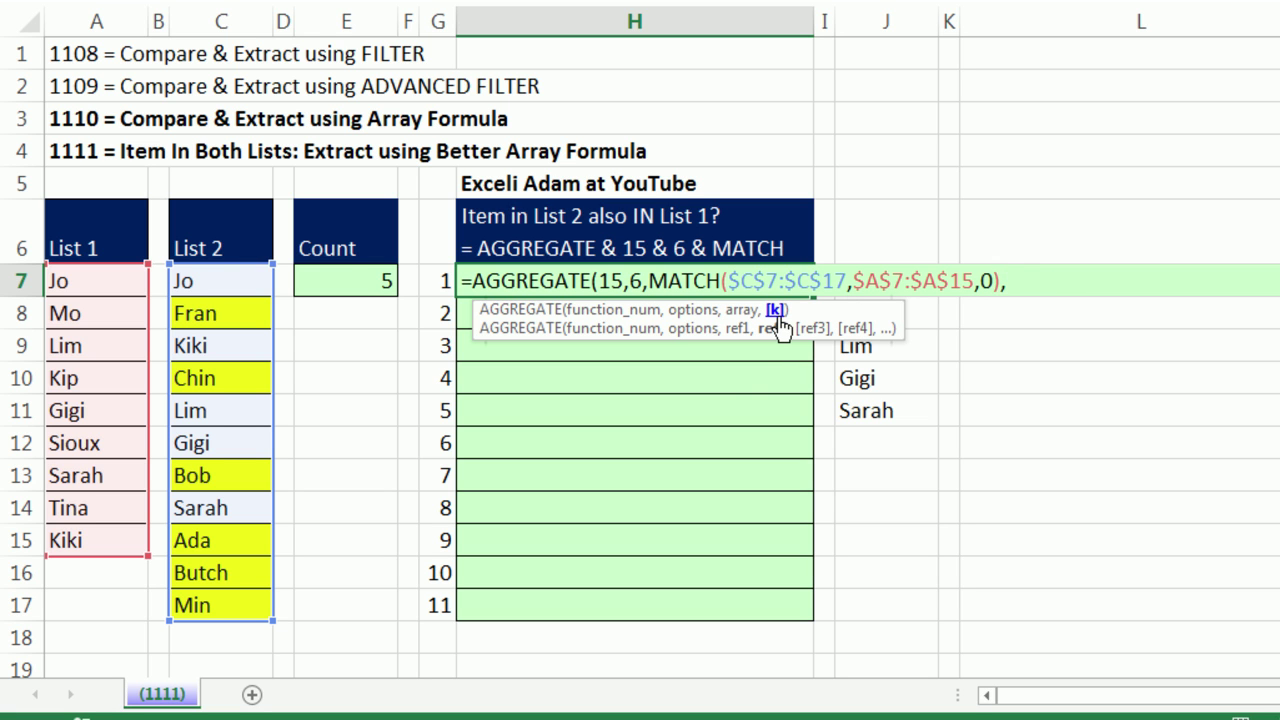
click(441, 279)
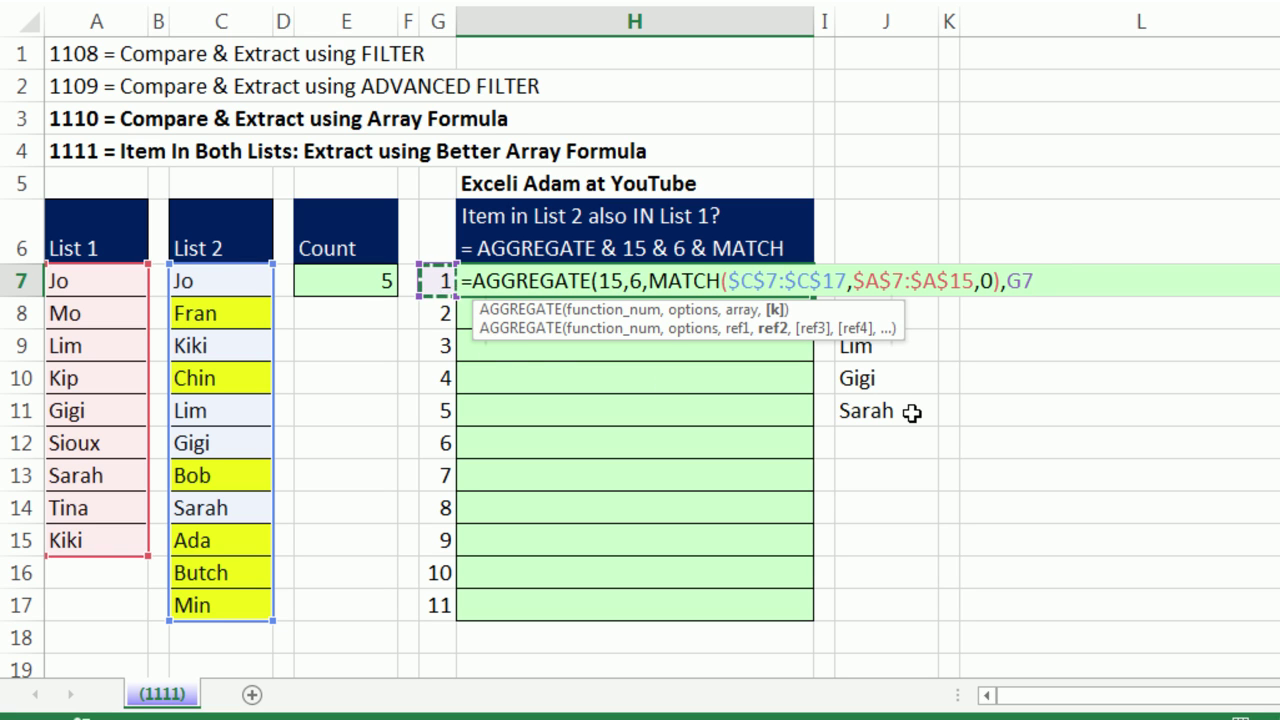
text())
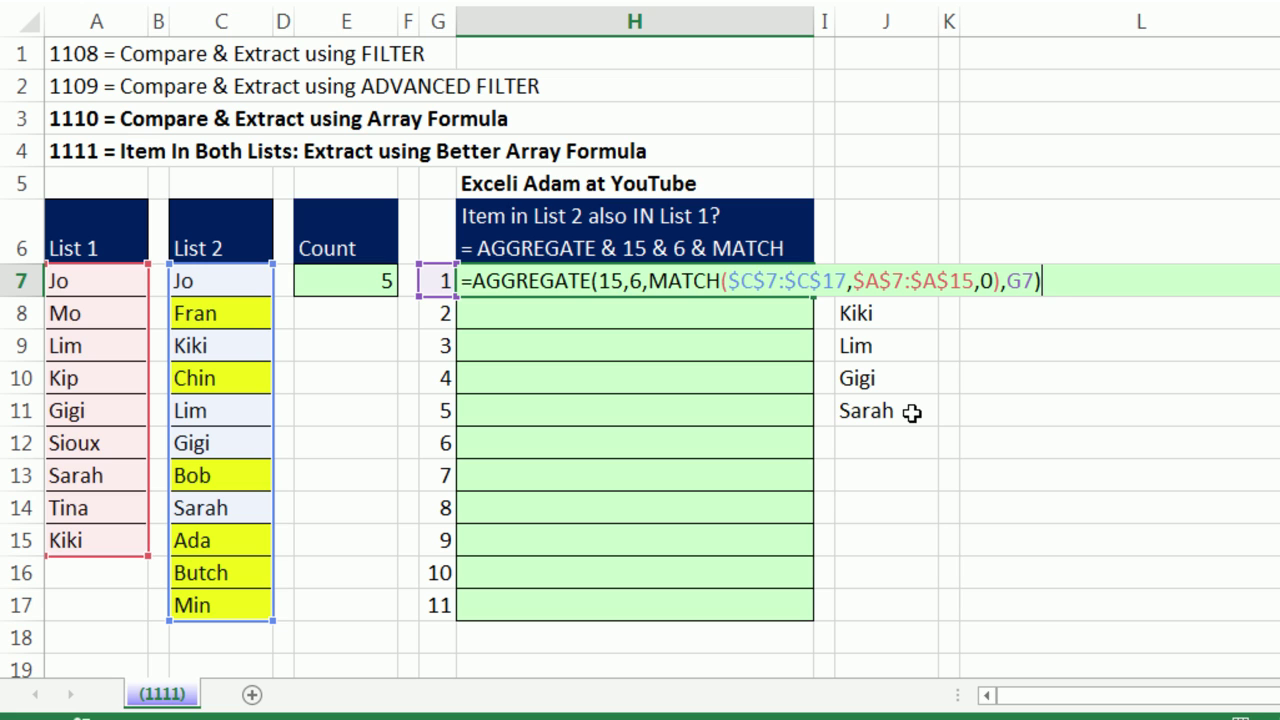
key(ctrl+Return)
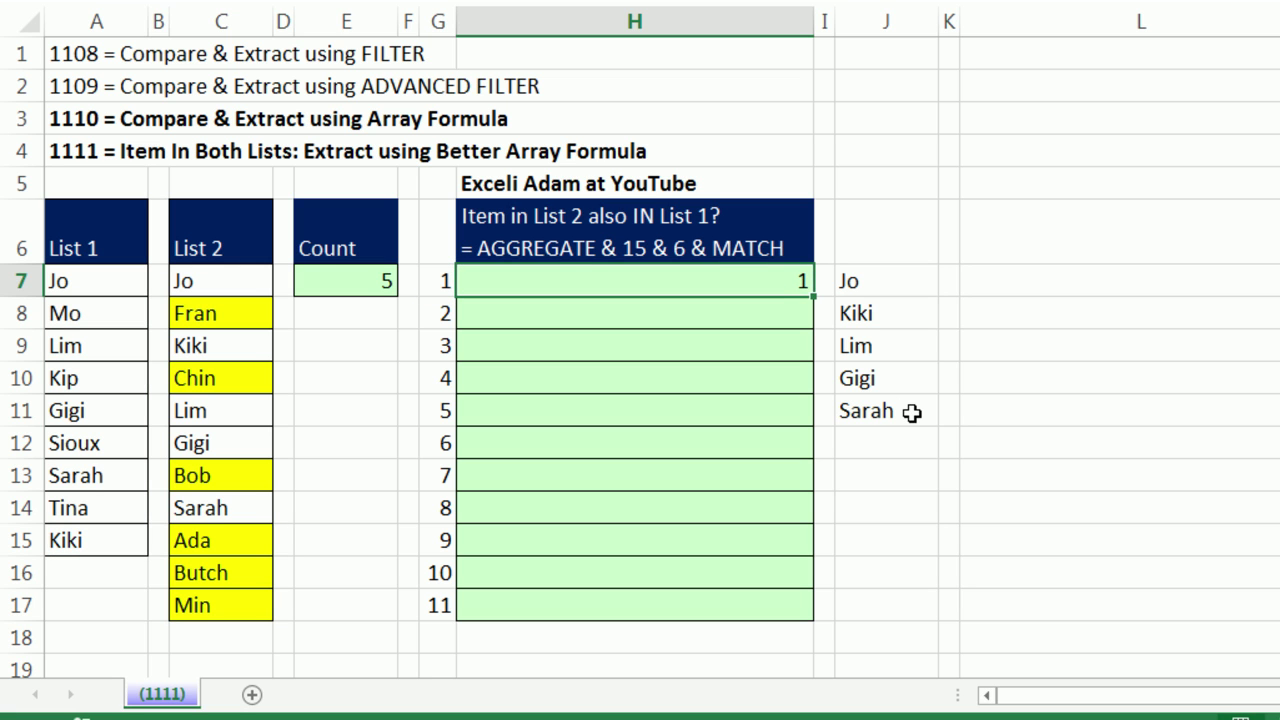
double_click(815, 297)
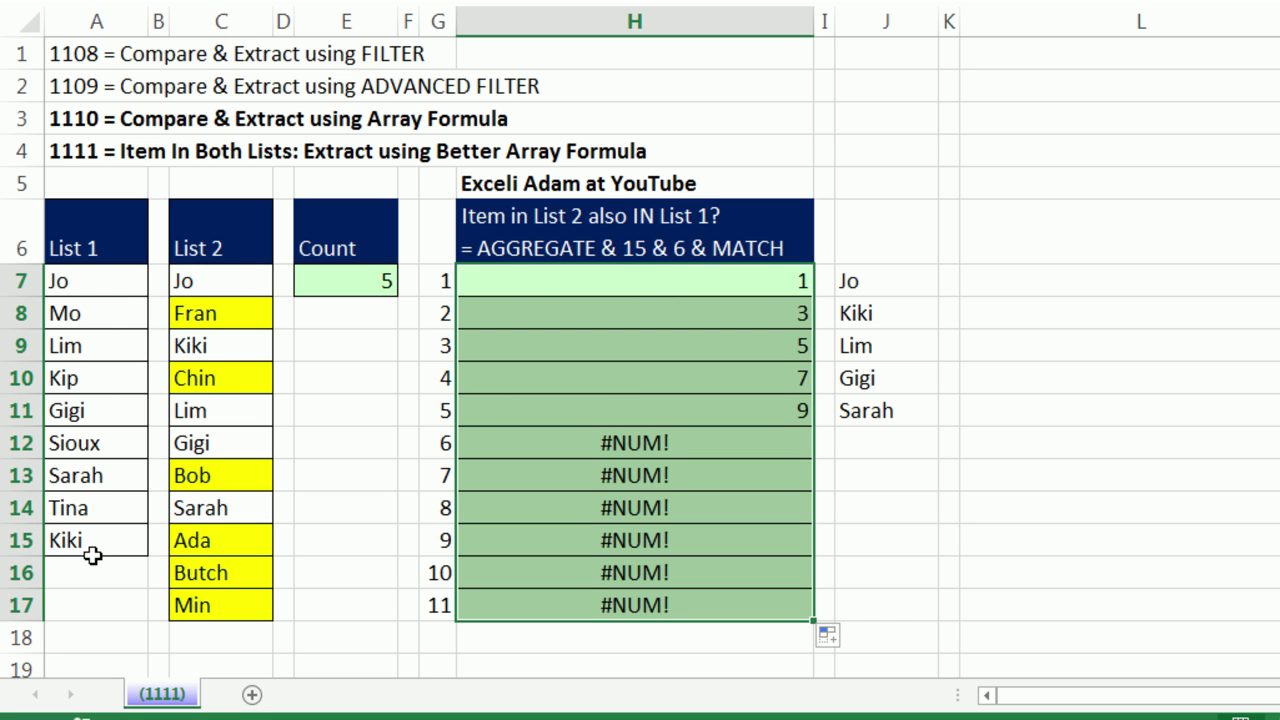
Wrap the AGGREGATE formula in INDEX with $A$7:$A$15 as the array, and enter it in all cells of H7:H17
key(F2)
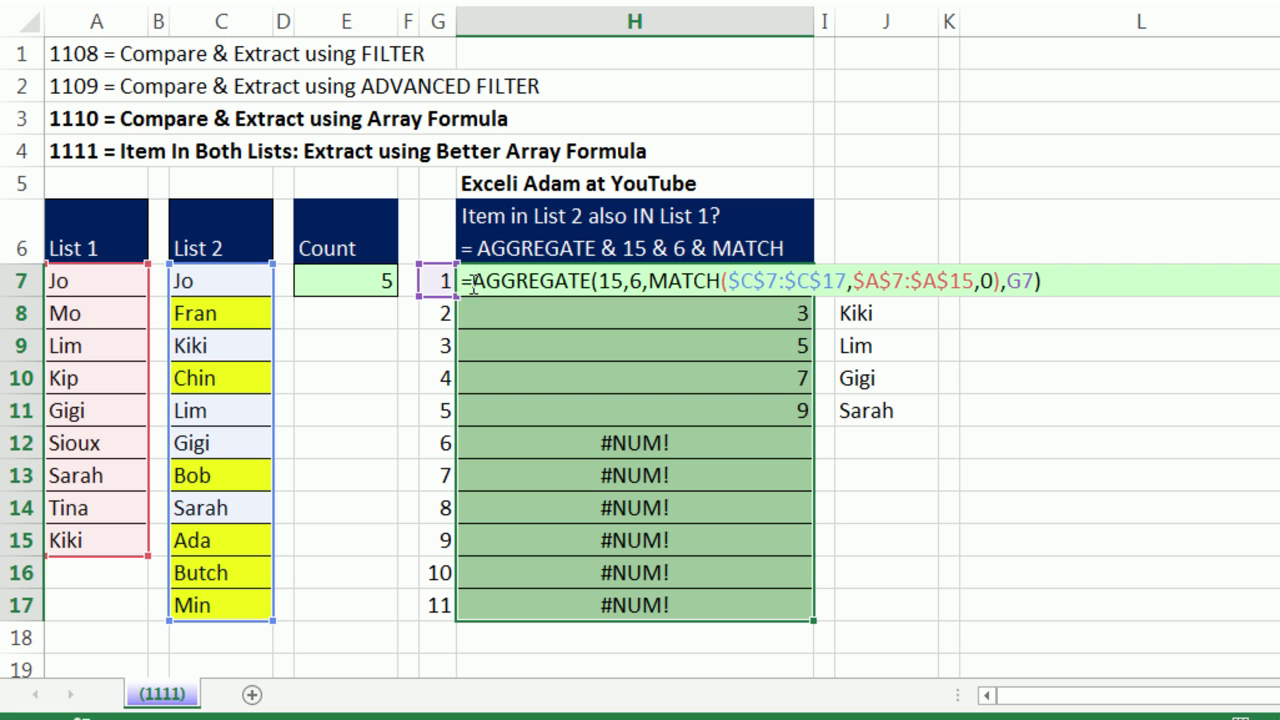
text(INDEX()
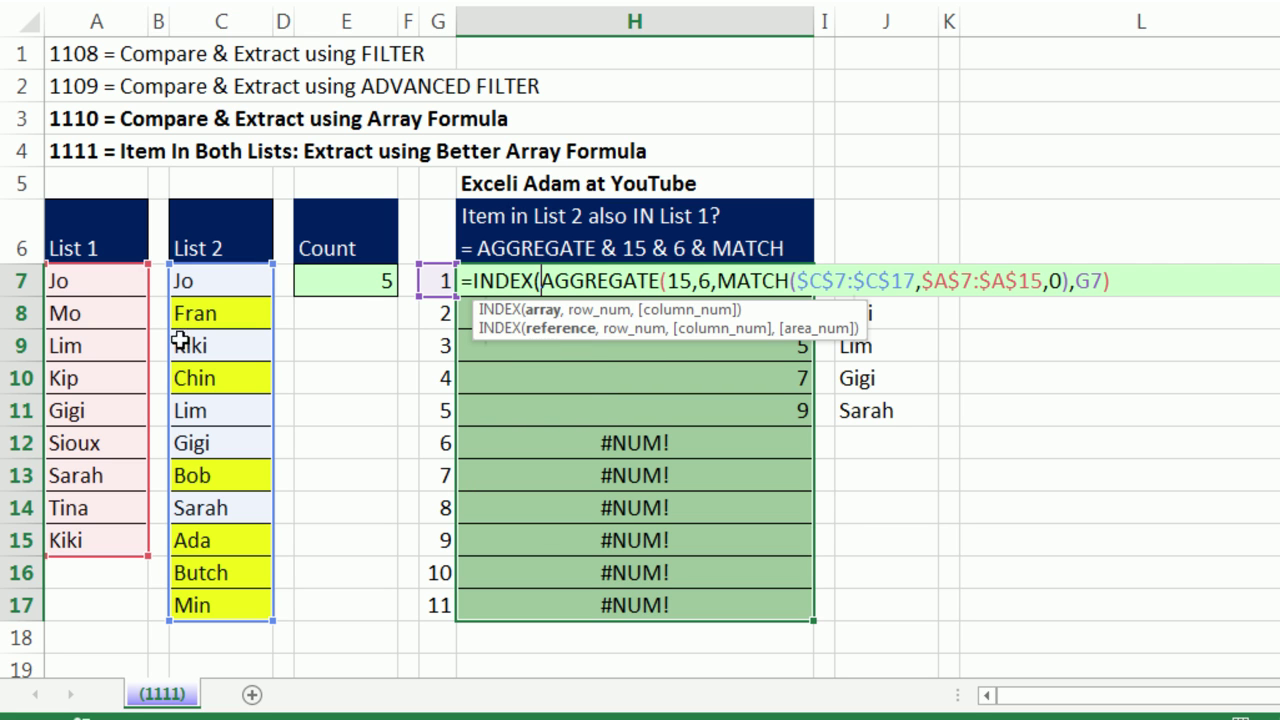
drag(85, 283, 92, 540)
key(F4)
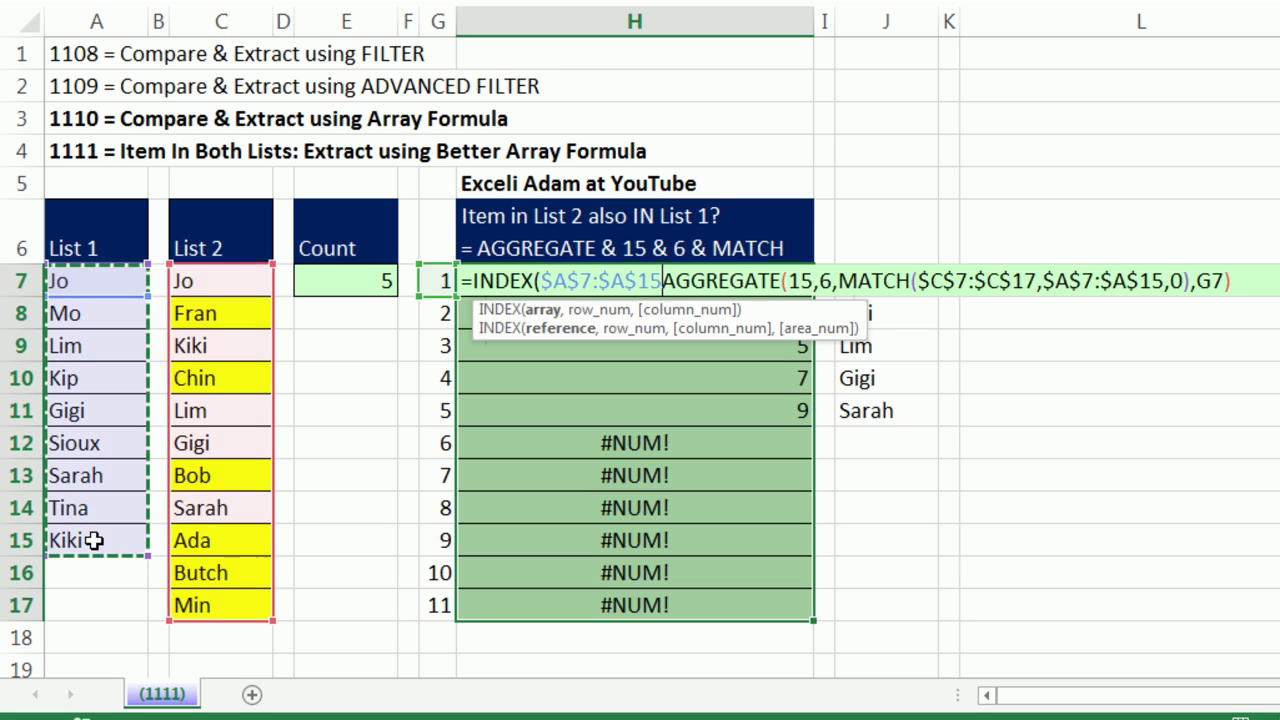
text(,)
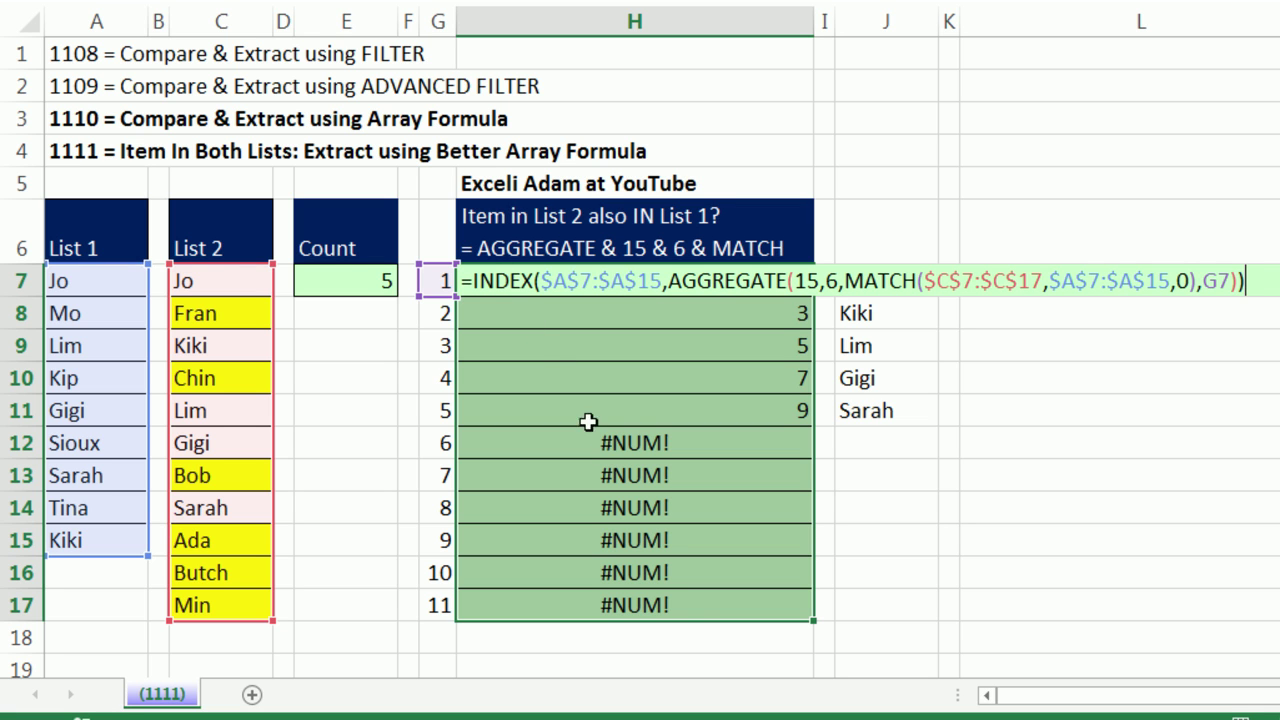
key(ctrl+Return)
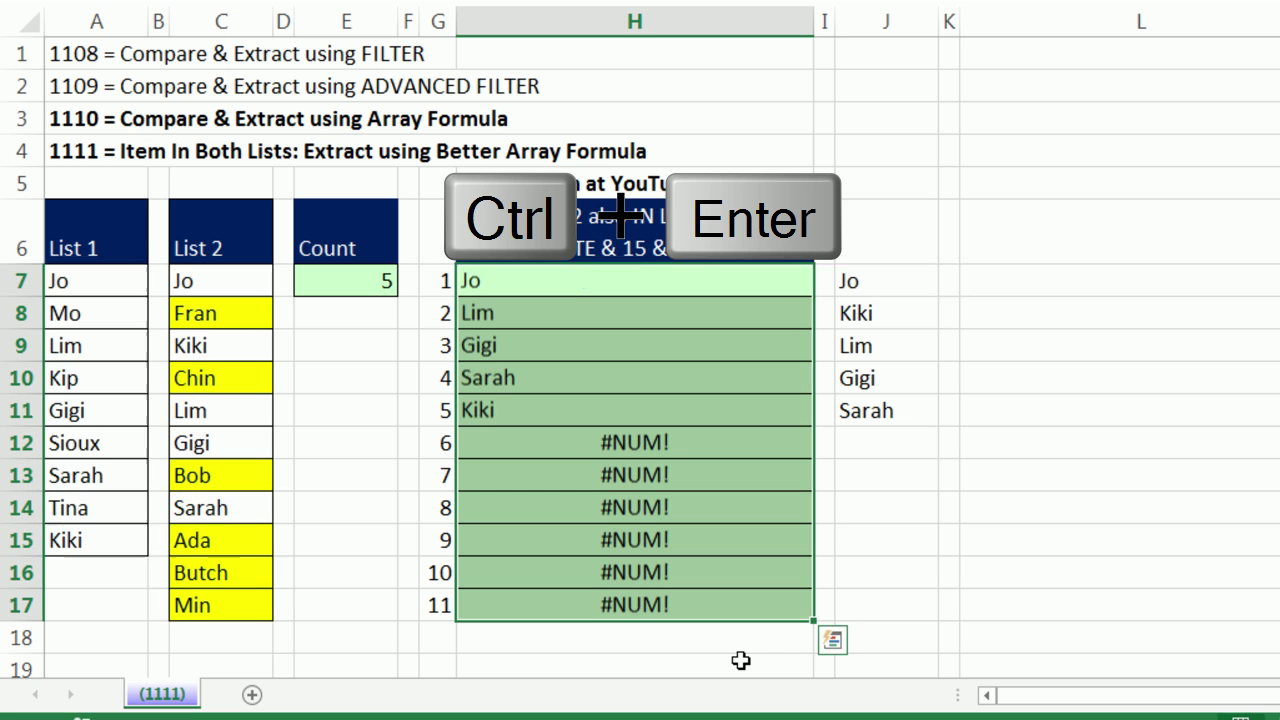
Start an IF function around the INDEX formula in H7 with the logical test G7>$E$7
click(606, 289)
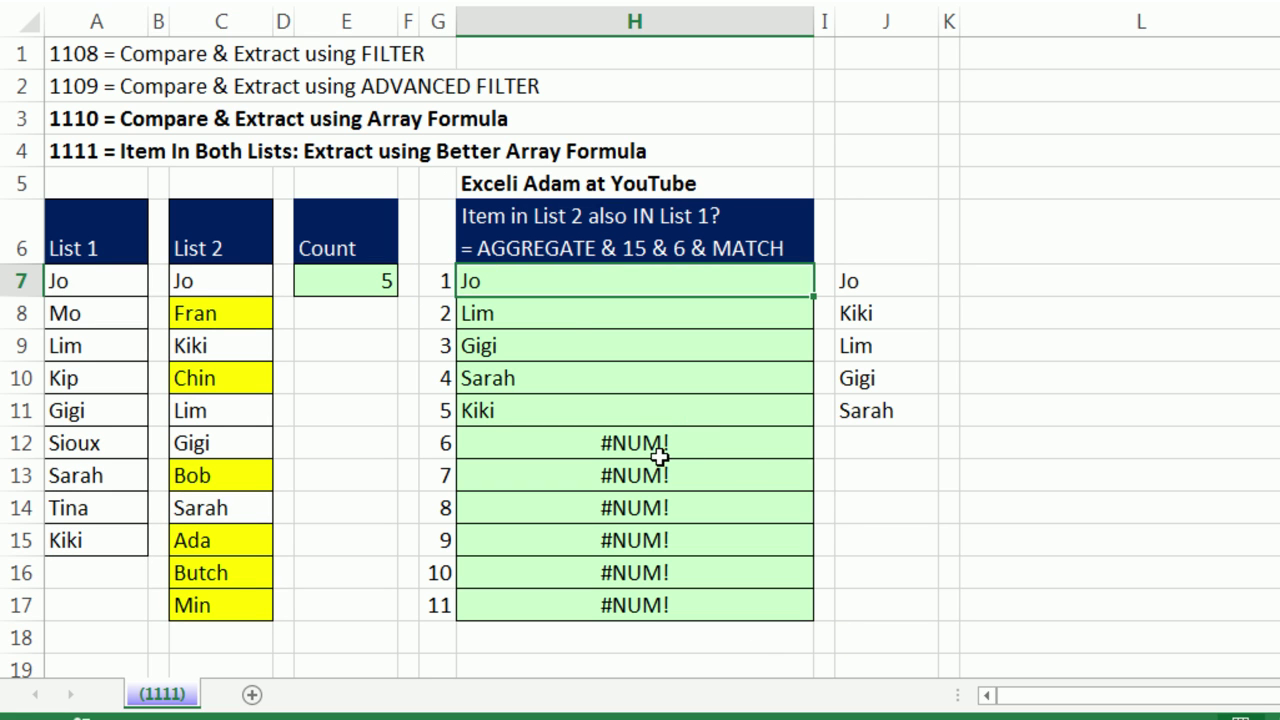
double_click(523, 281)
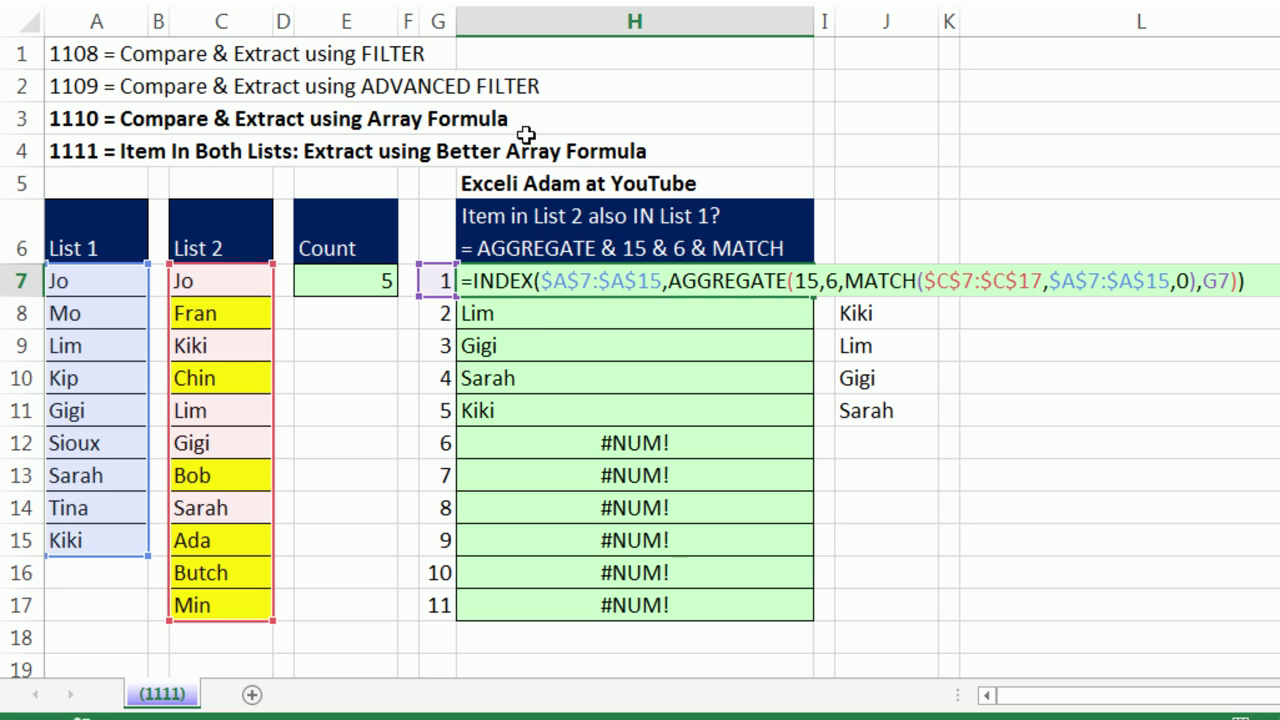
text(IF()
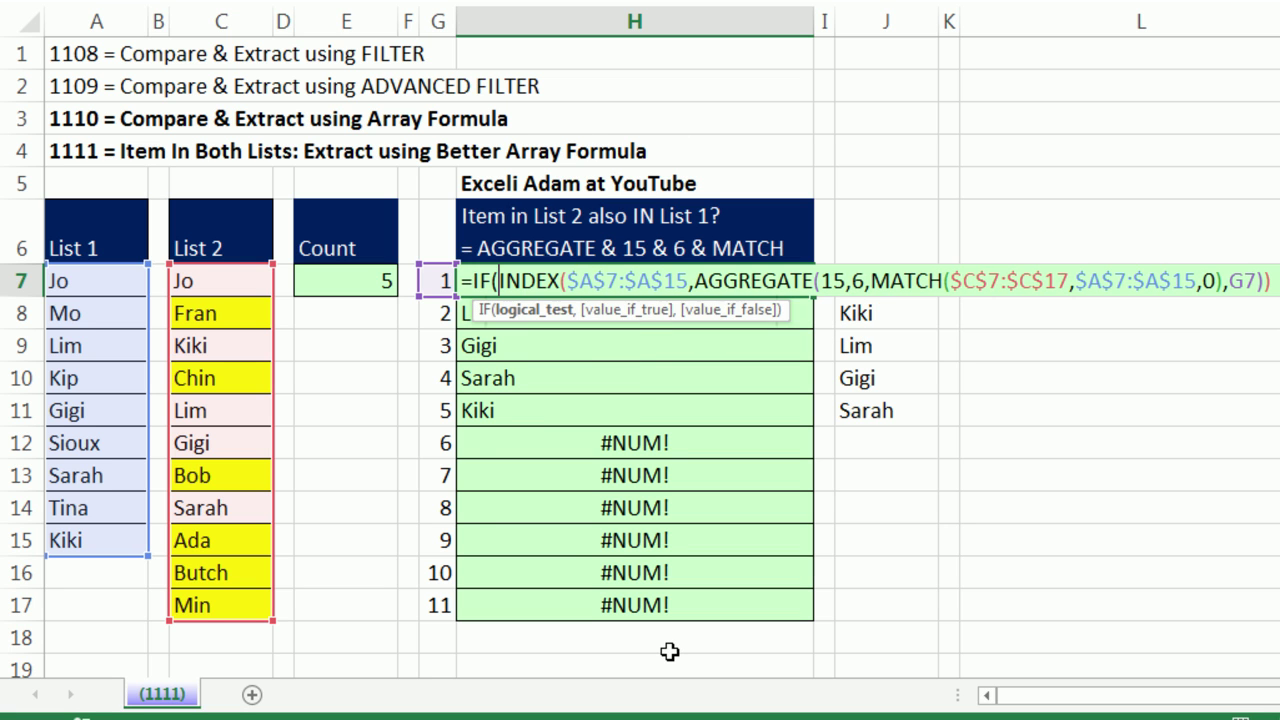
click(436, 280)
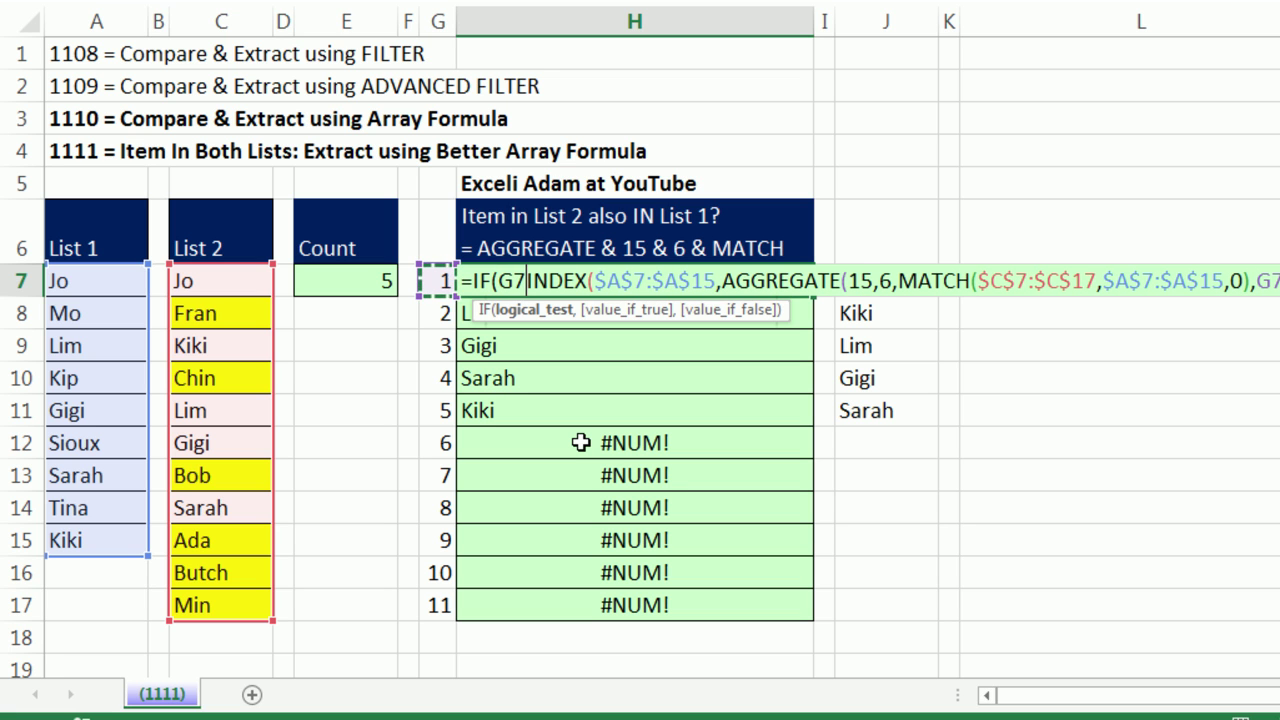
text(>)
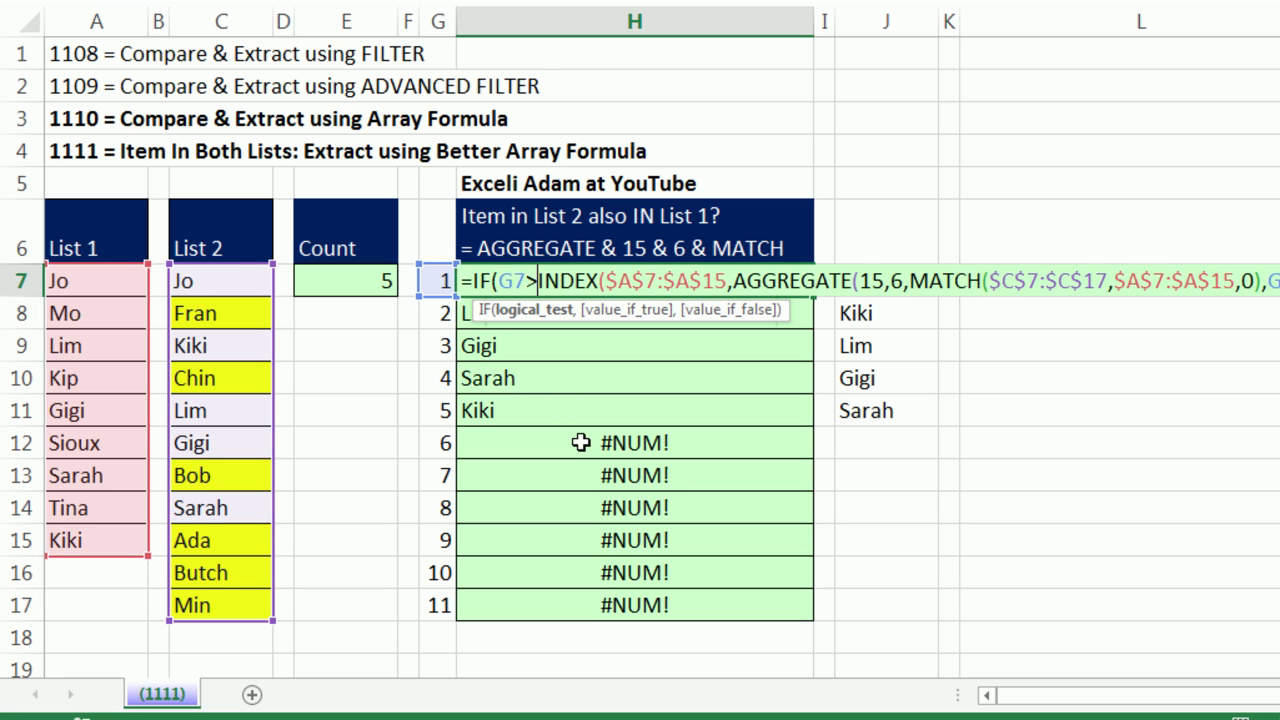
click(338, 288)
key(F4)
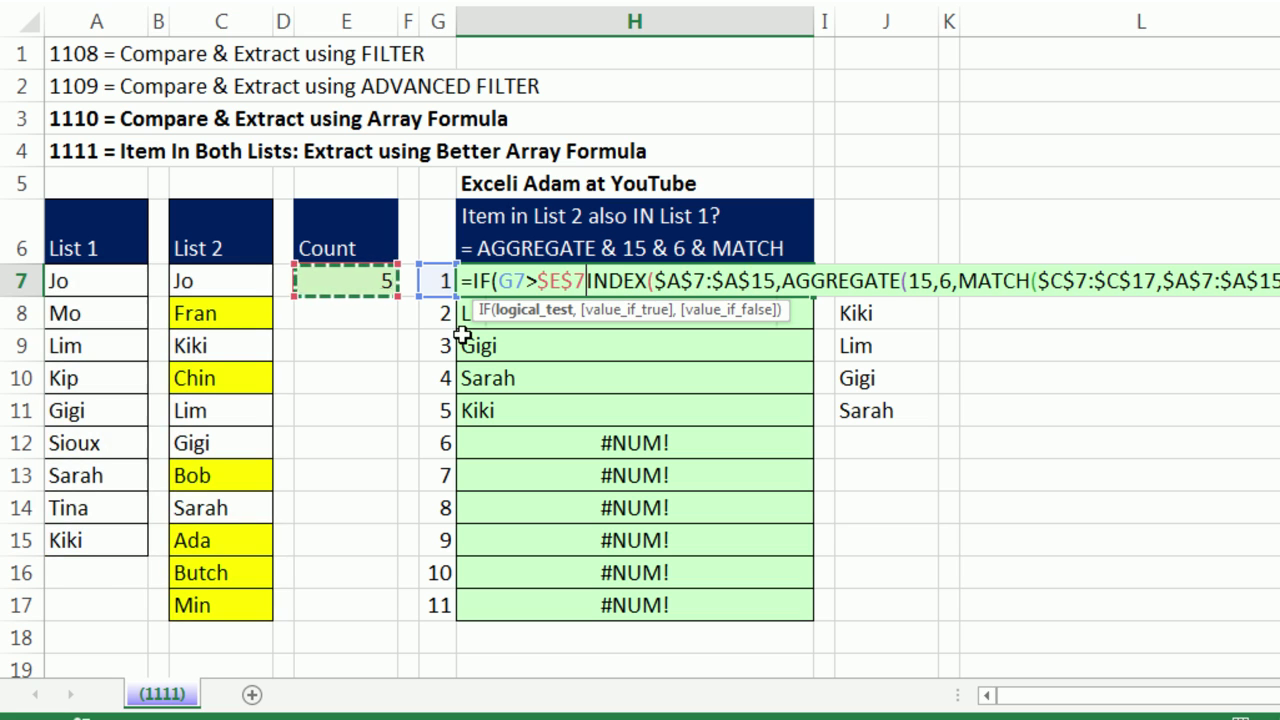
Complete the IF in H7 with "" as the value if true and the INDEX formula as the value if false, and copy it down to H17
text(,)
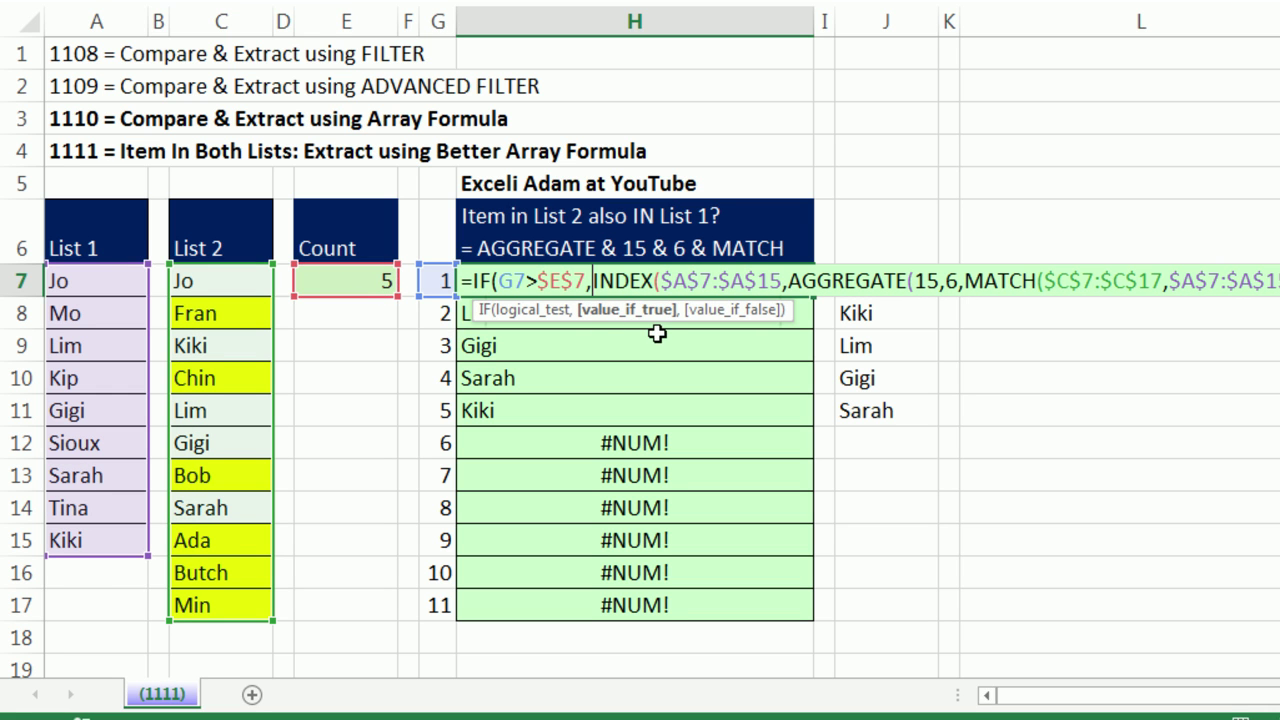
text("")
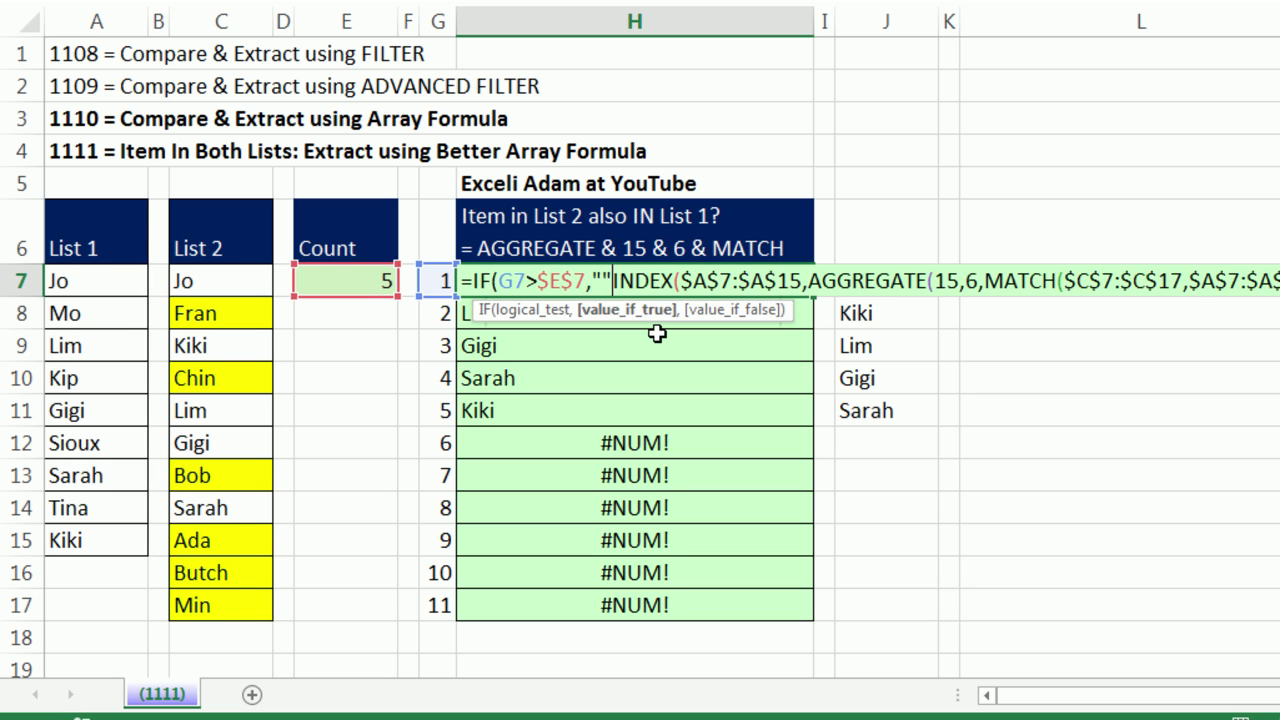
text(,)
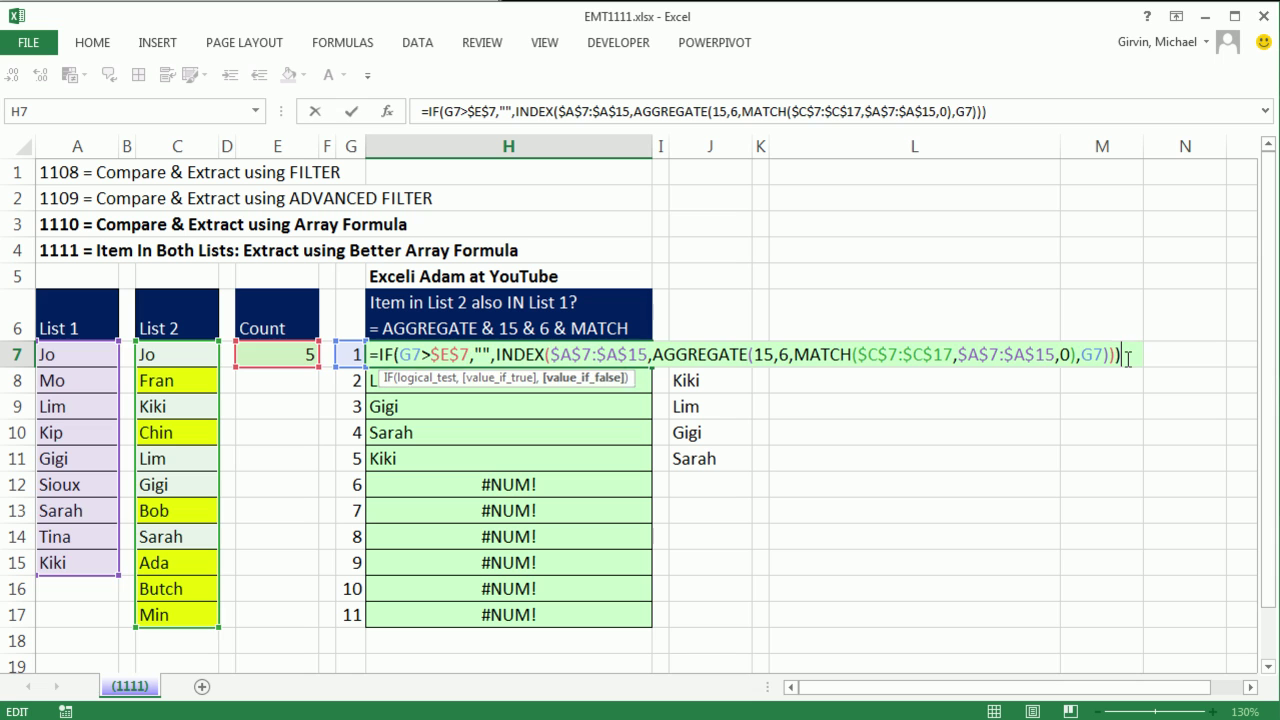
key(ctrl+Return)
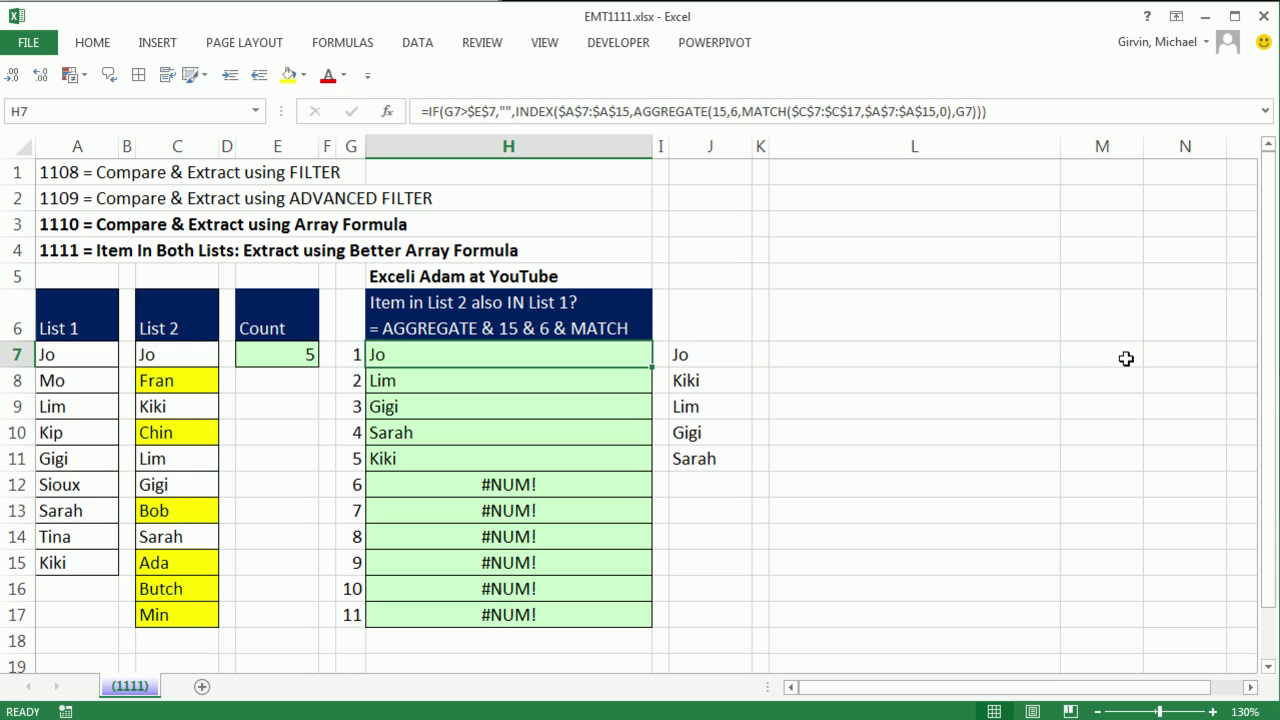
double_click(652, 371)
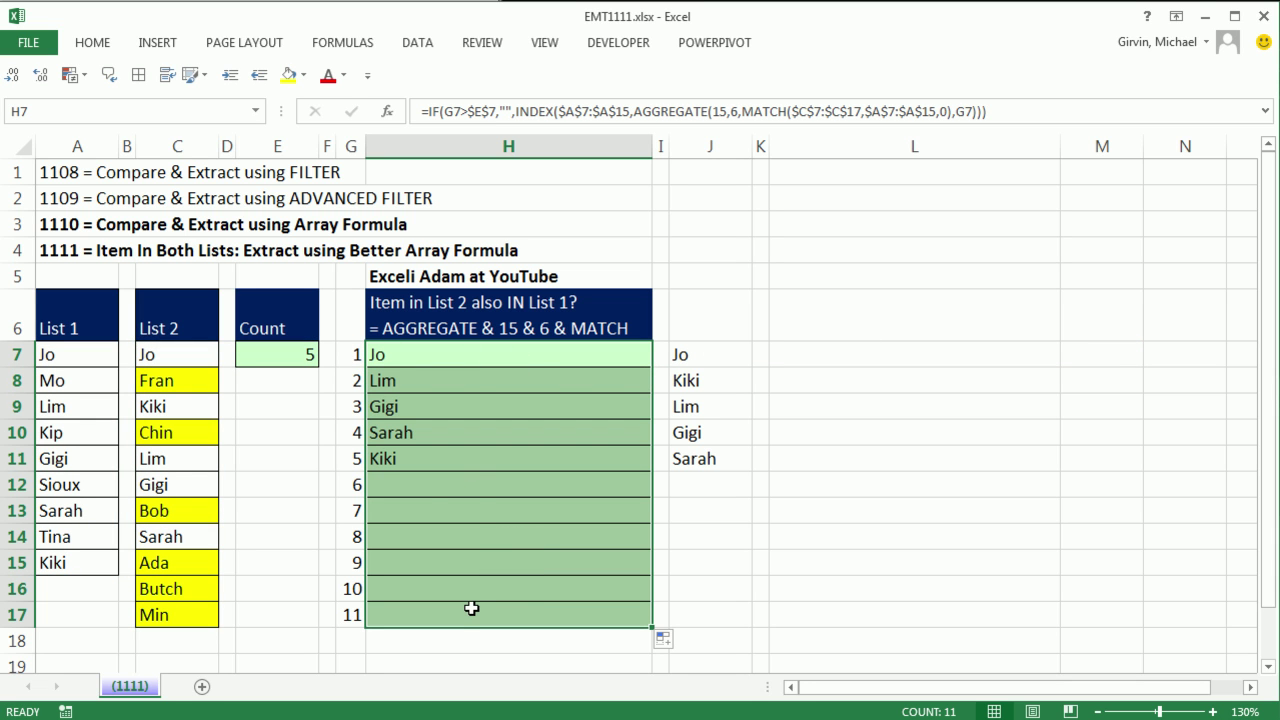
Inspect the formula in J7, and highlight AGGREGATE's MATCH array argument in the H7 formula for comparison
double_click(703, 354)
key(Escape)
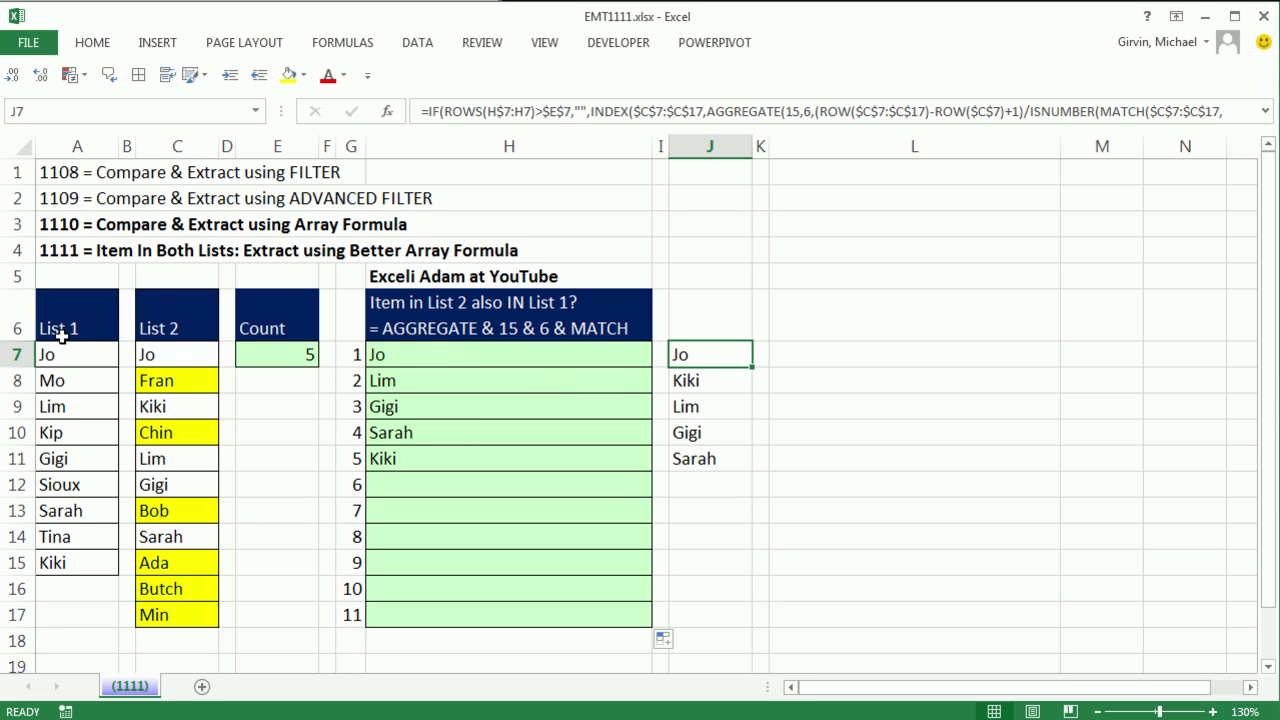
click(423, 354)
key(F2)
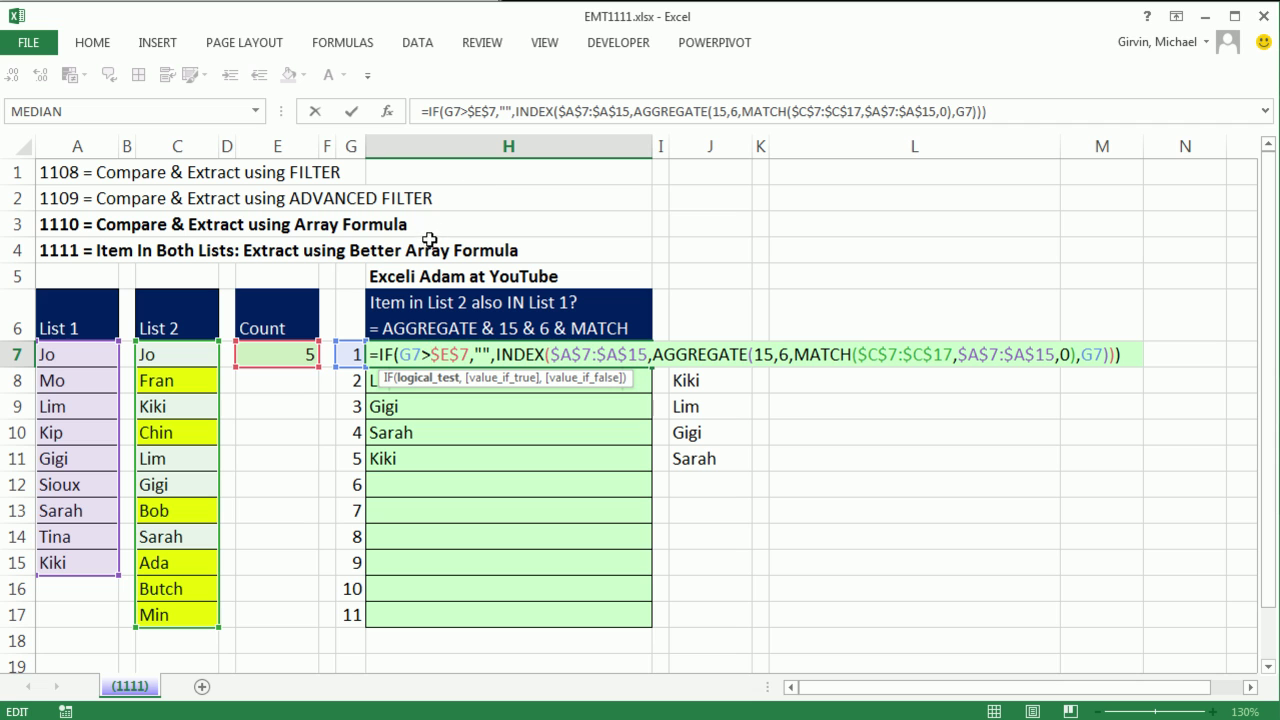
click(799, 350)
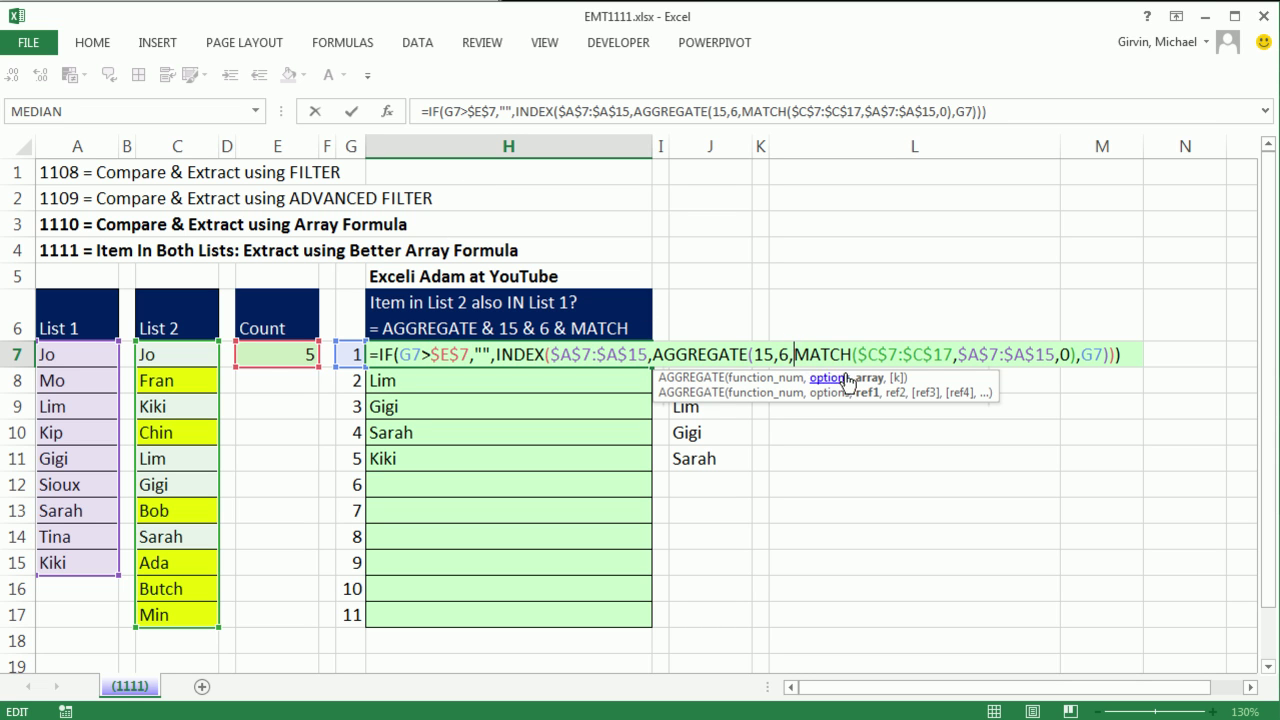
click(868, 377)
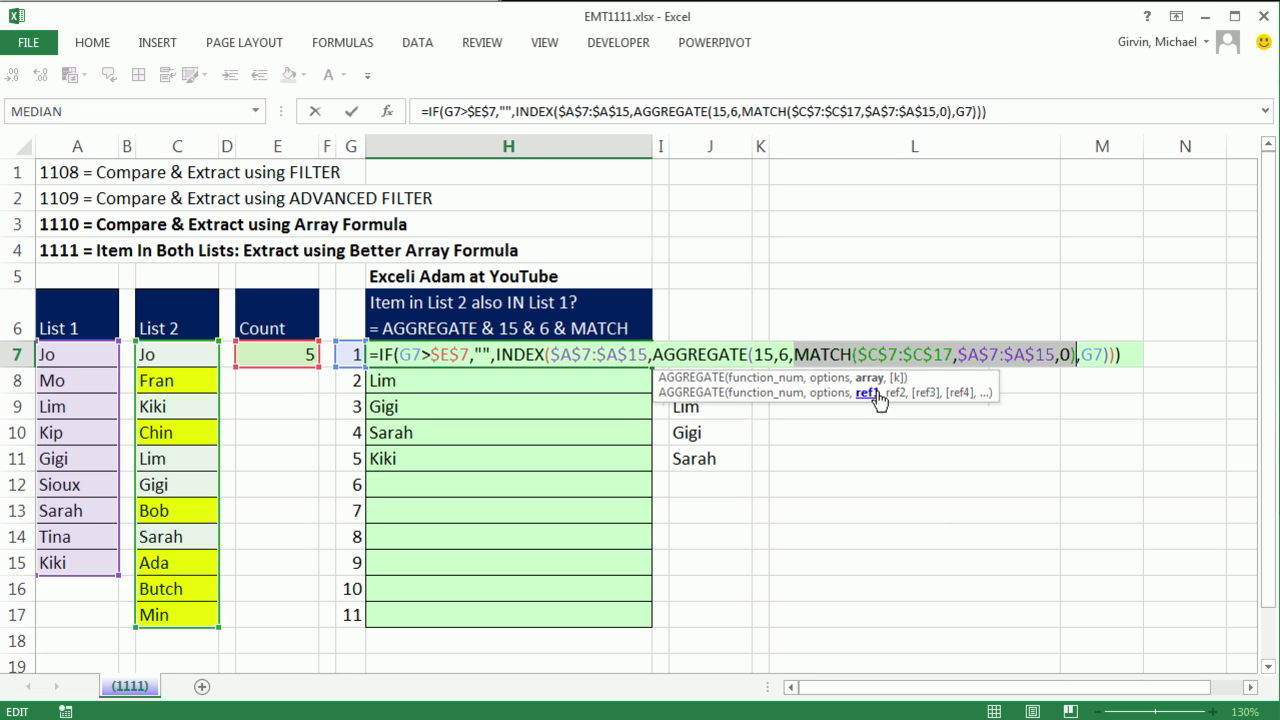